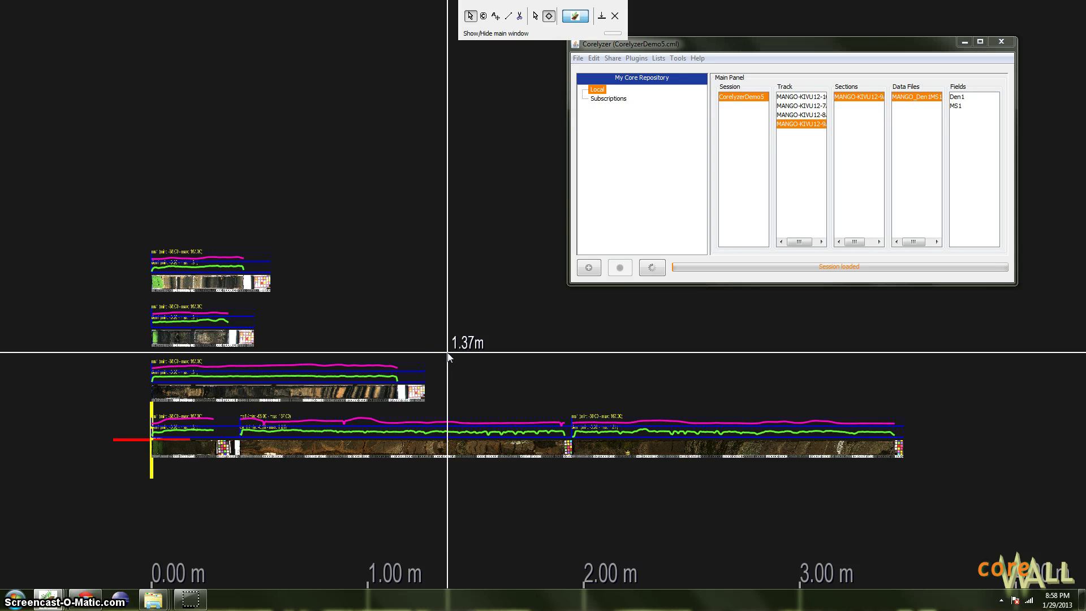
pyautogui.click(435, 351)
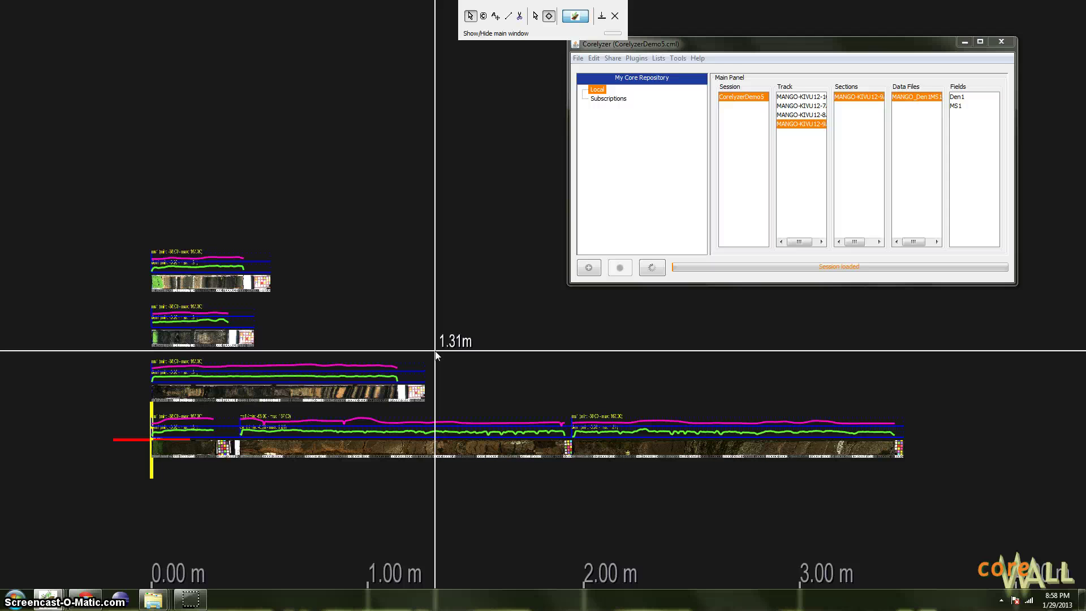
pyautogui.moveTo(777, 46); pyautogui.dragTo(723, 76)
pyautogui.click(550, 88)
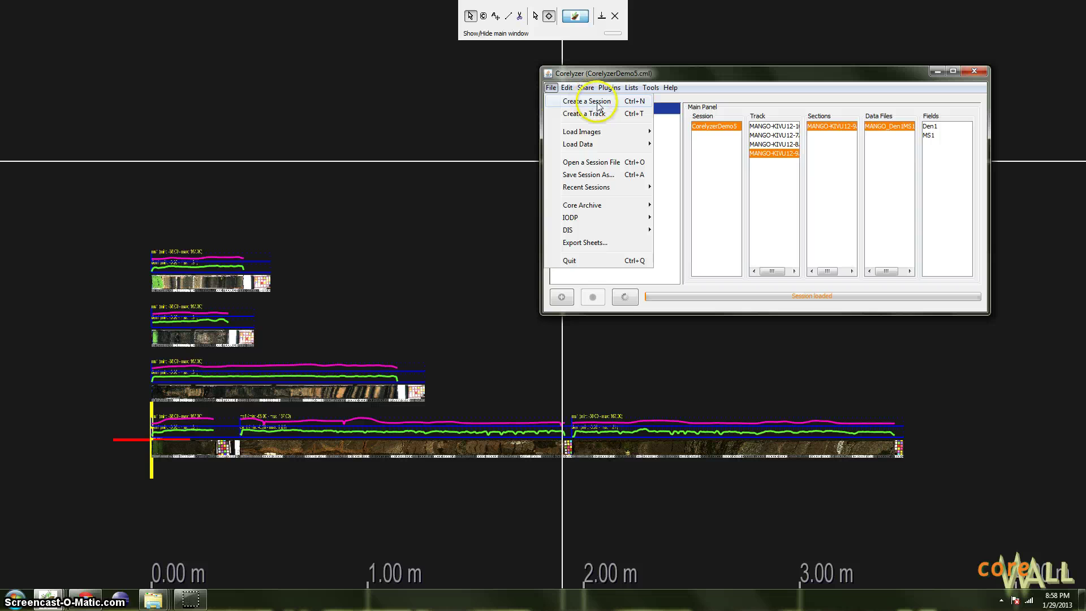
pyautogui.click(753, 75)
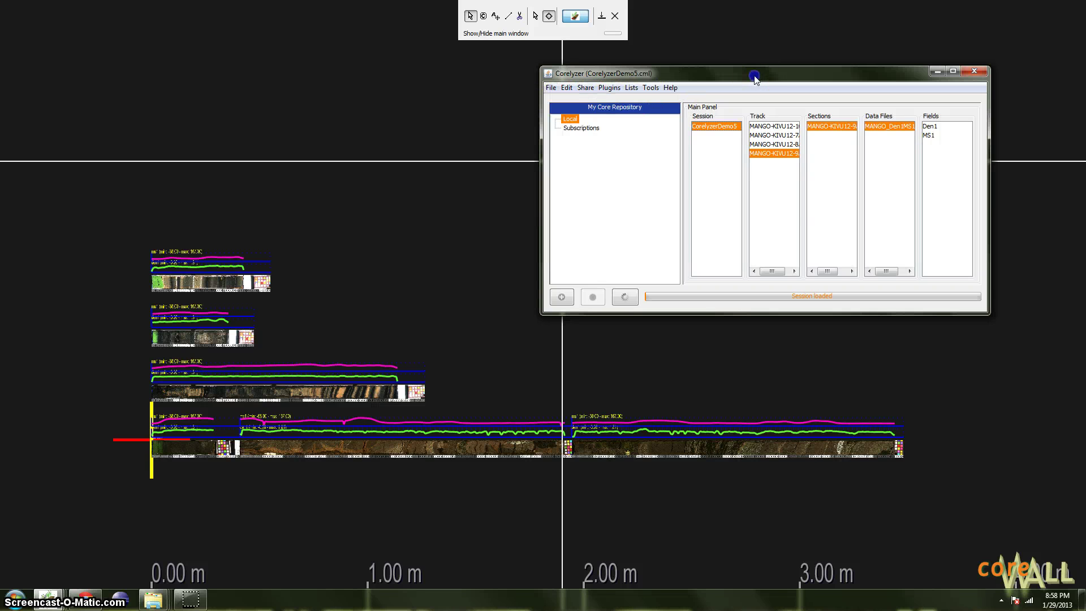
pyautogui.rightClick(707, 132)
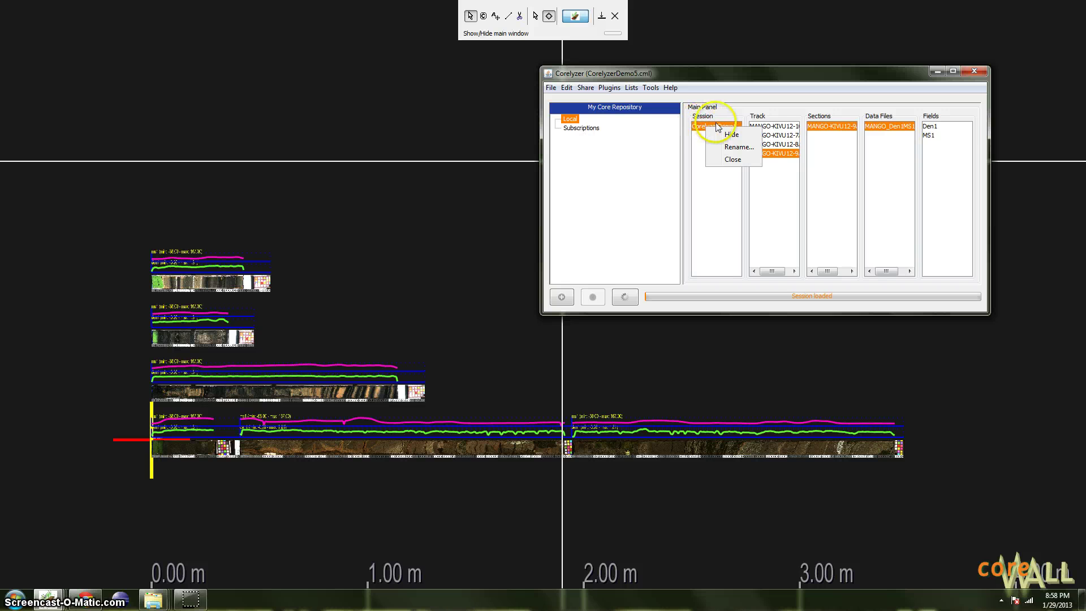
pyautogui.click(737, 147)
pyautogui.moveTo(744, 166); pyautogui.dragTo(733, 177)
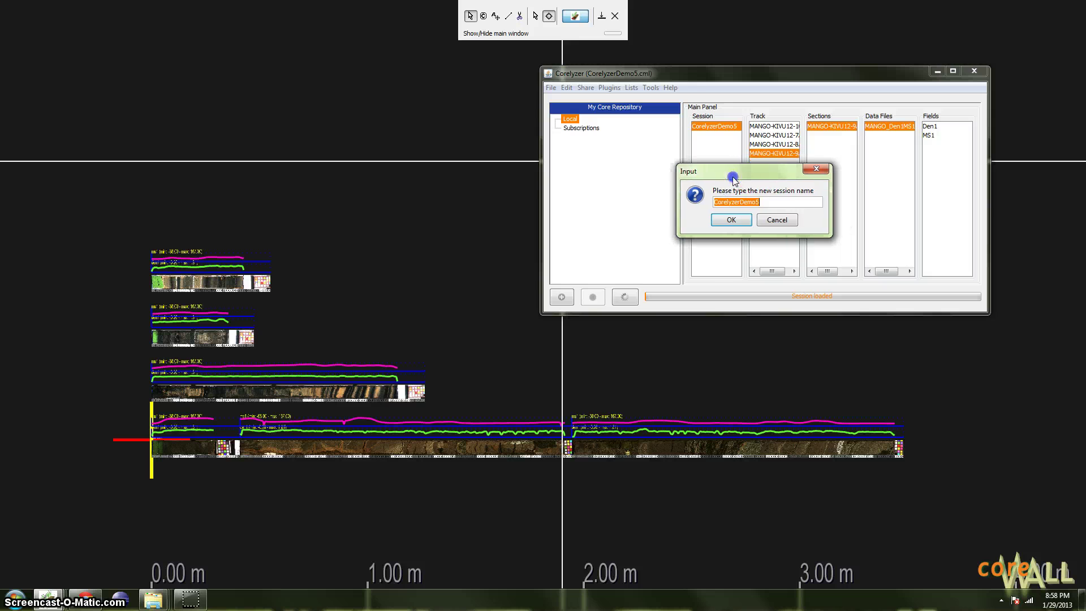
pyautogui.click(776, 220)
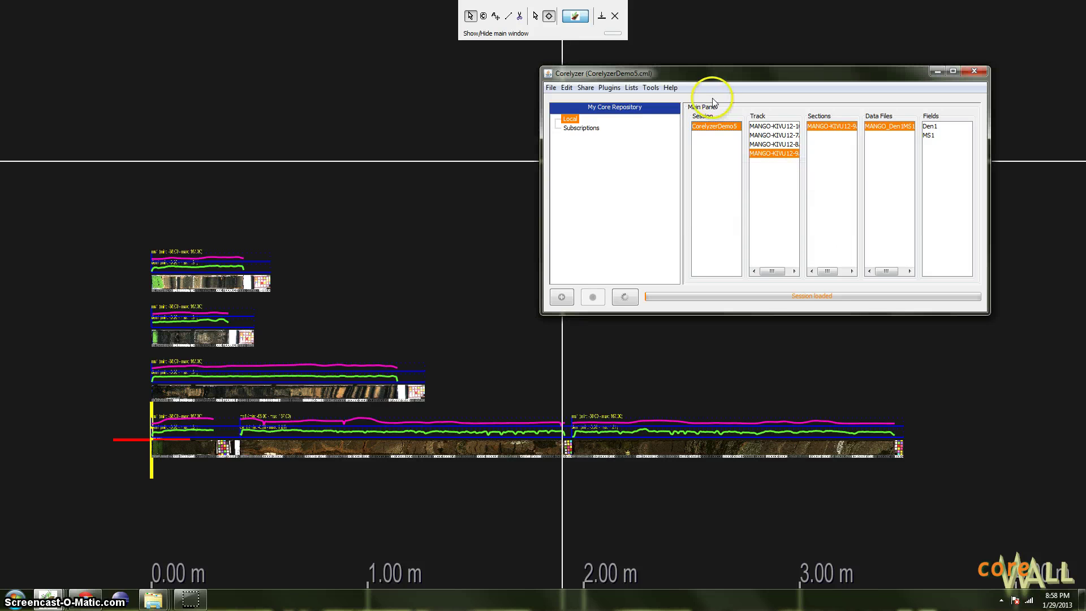
# Save the CorelyzerDemo5 session over the existing session file CorelyzerDemo5a.cml in the Corelyzer folder.
pyautogui.moveTo(700, 77); pyautogui.dragTo(720, 84)
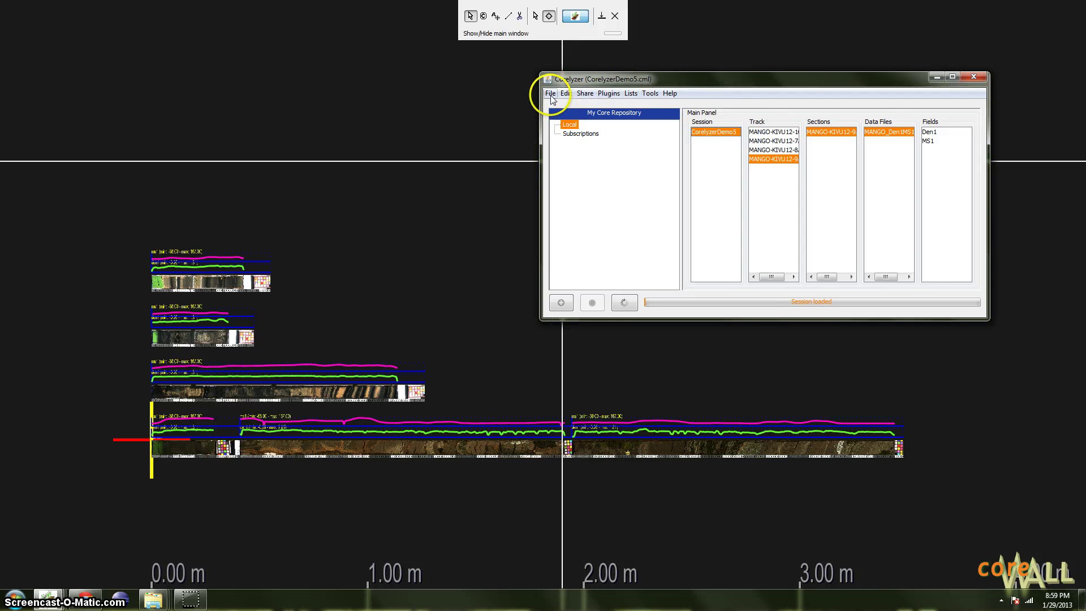
pyautogui.click(550, 94)
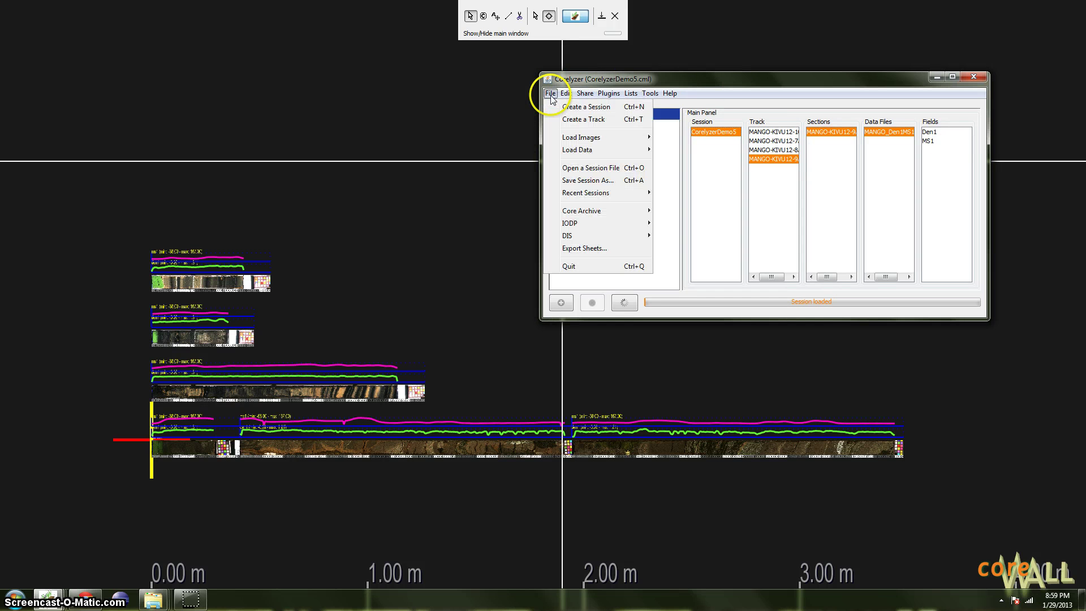
pyautogui.click(598, 181)
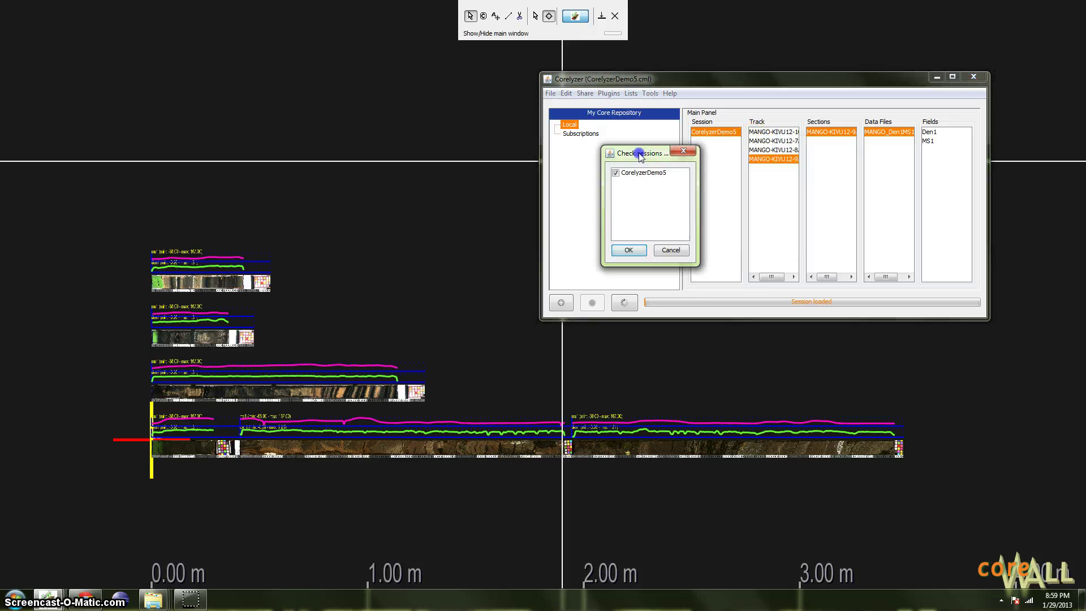
pyautogui.moveTo(590, 183); pyautogui.dragTo(796, 182)
pyautogui.moveTo(646, 161); pyautogui.dragTo(579, 180)
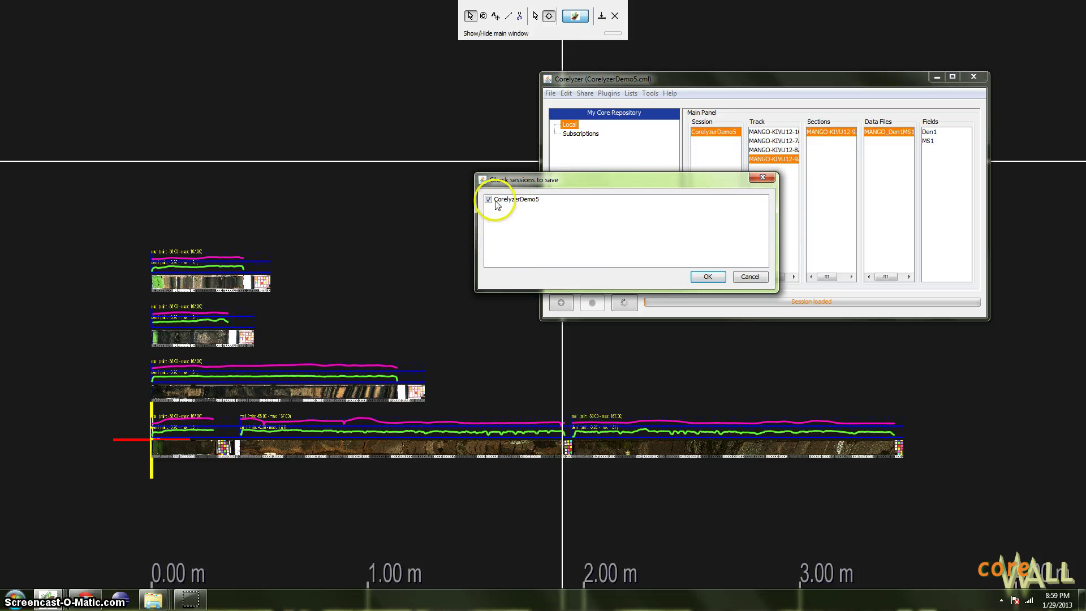
pyautogui.moveTo(583, 185)
pyautogui.mouseDown()
pyautogui.moveTo(571, 194)
pyautogui.moveTo(586, 200)
pyautogui.mouseUp()
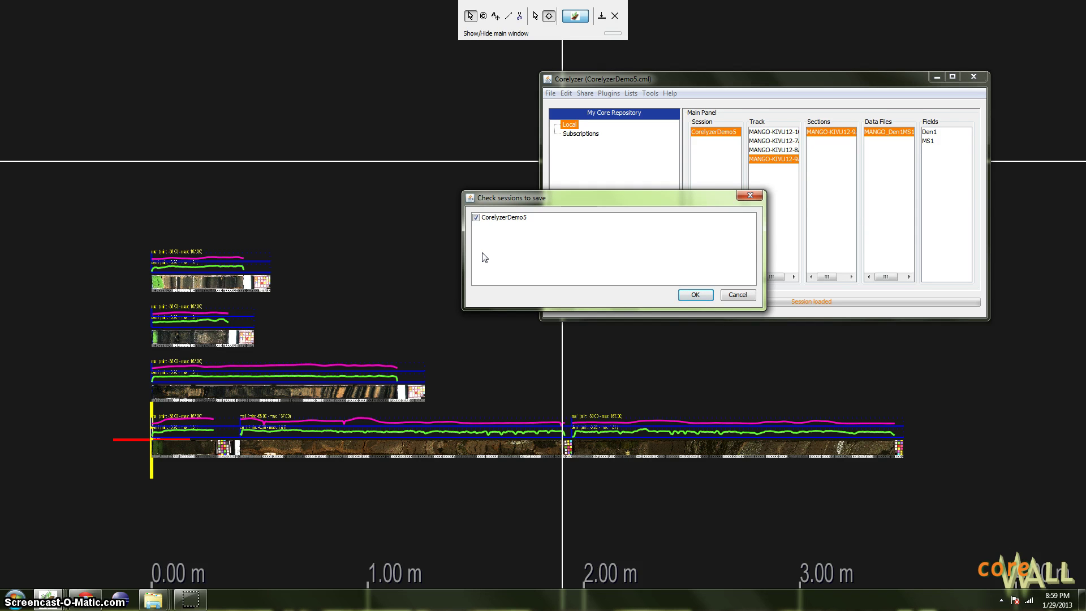
pyautogui.moveTo(709, 199); pyautogui.dragTo(703, 199)
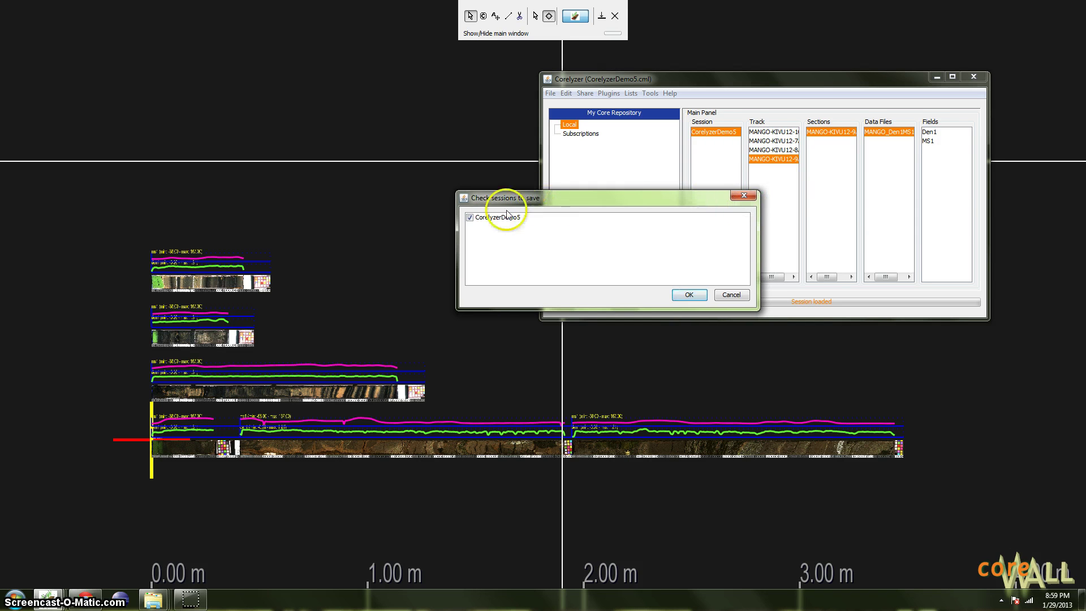
pyautogui.moveTo(579, 197); pyautogui.dragTo(583, 205)
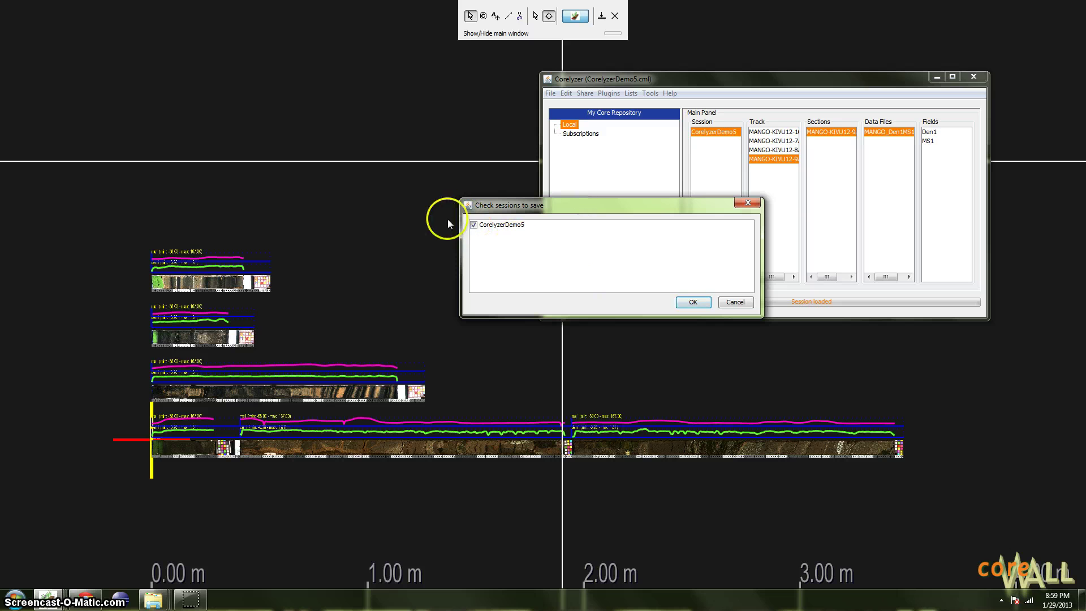
pyautogui.click(693, 303)
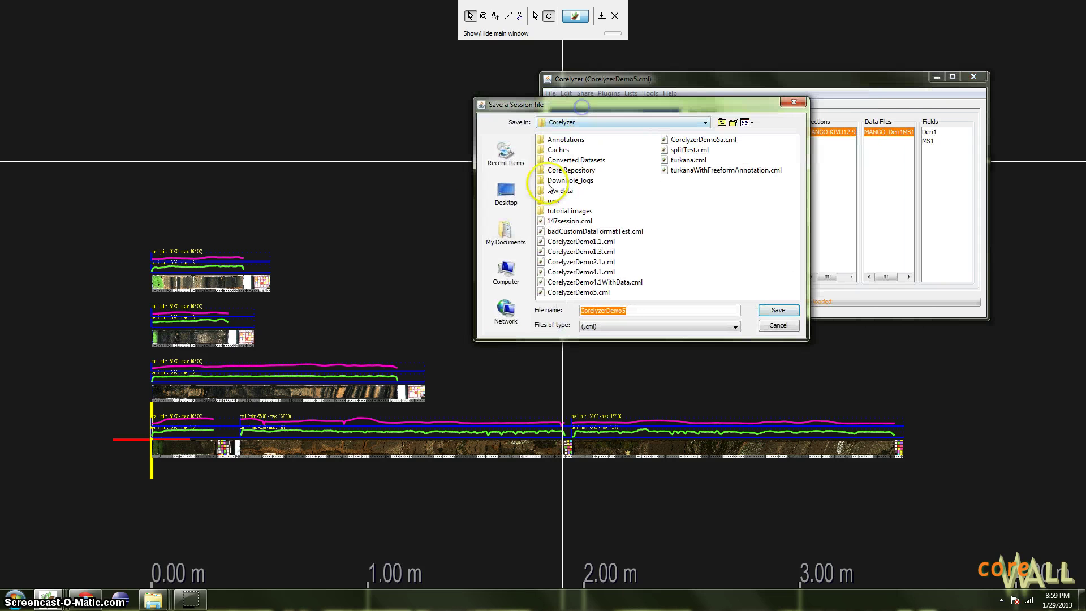
pyautogui.click(679, 140)
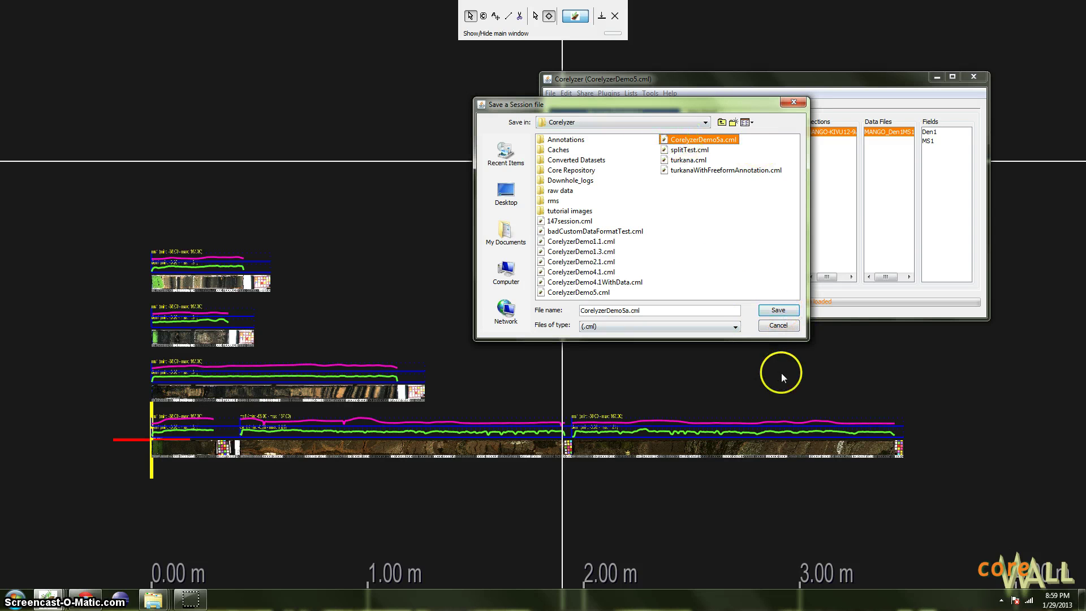
pyautogui.click(778, 313)
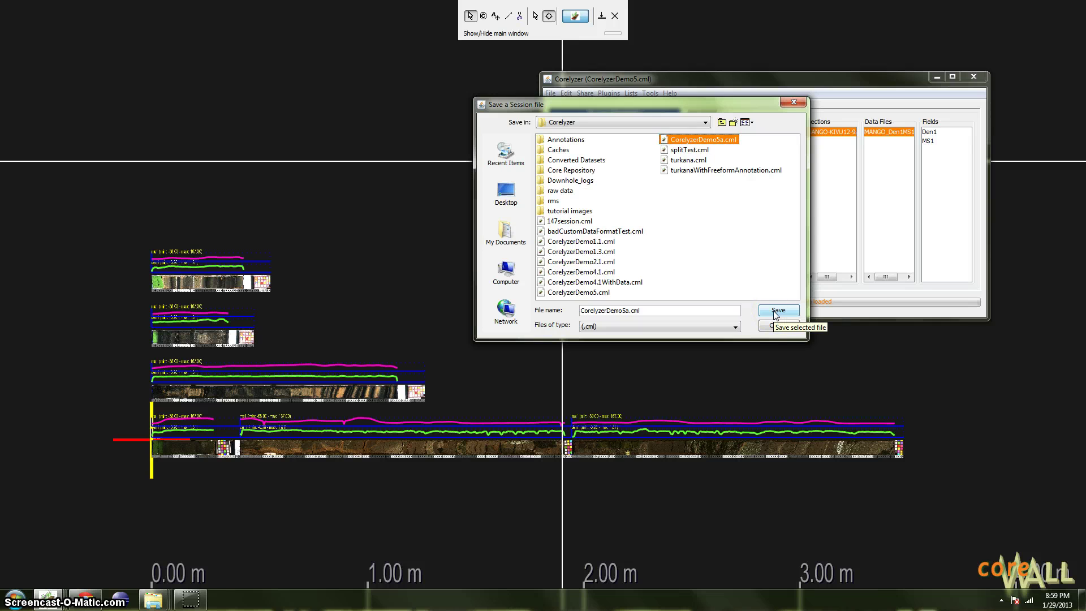
pyautogui.click(777, 312)
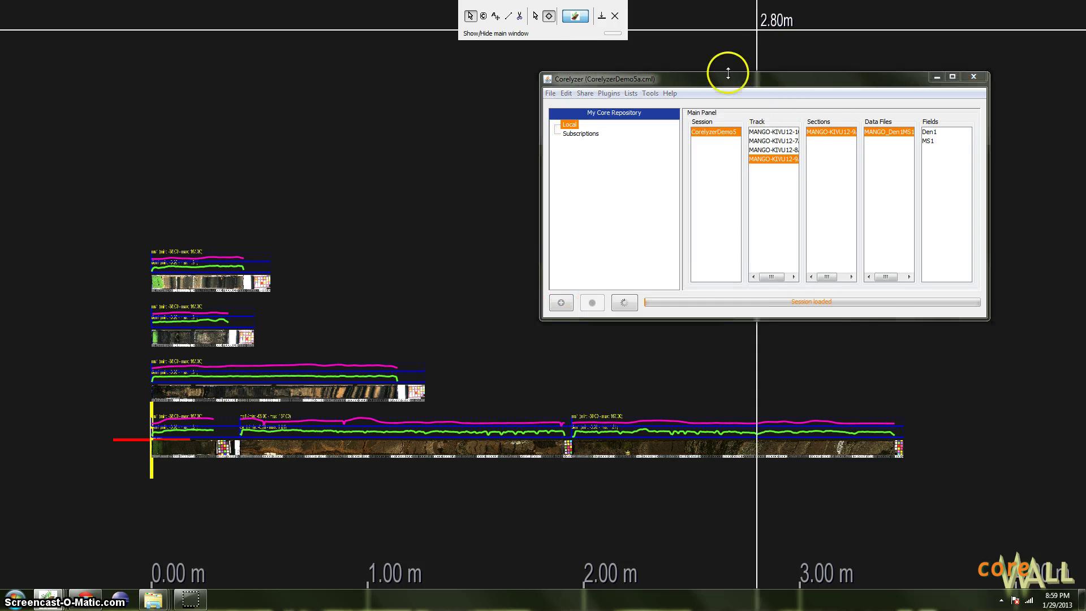
# Close the CorelyzerDemo5 session and confirm the closure.
pyautogui.moveTo(740, 82); pyautogui.dragTo(711, 76)
pyautogui.moveTo(368, 145); pyautogui.dragTo(397, 166)
pyautogui.moveTo(654, 75); pyautogui.dragTo(644, 76)
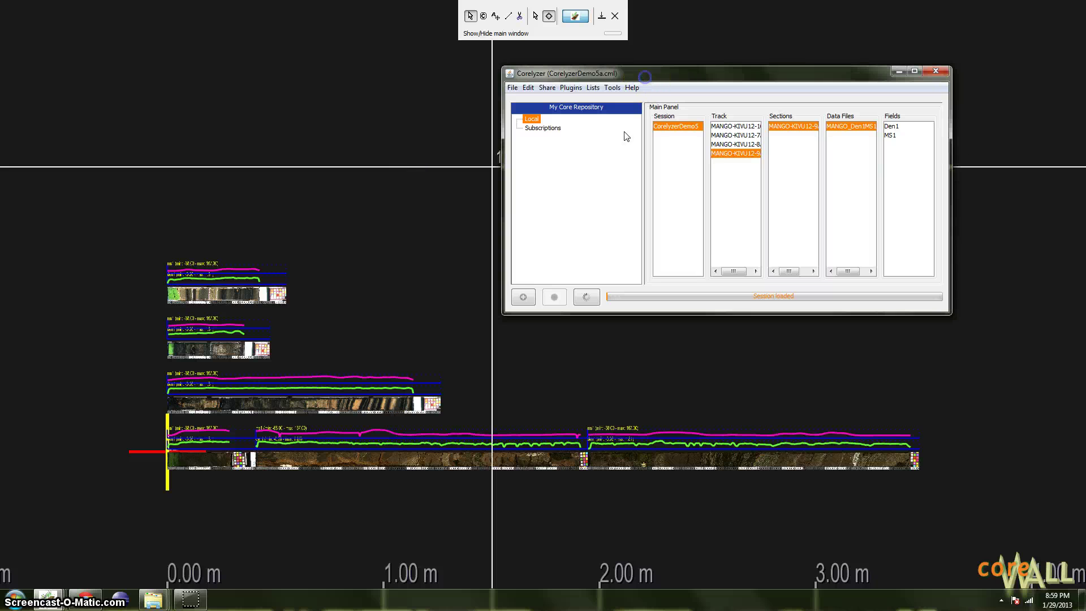
pyautogui.rightClick(665, 131)
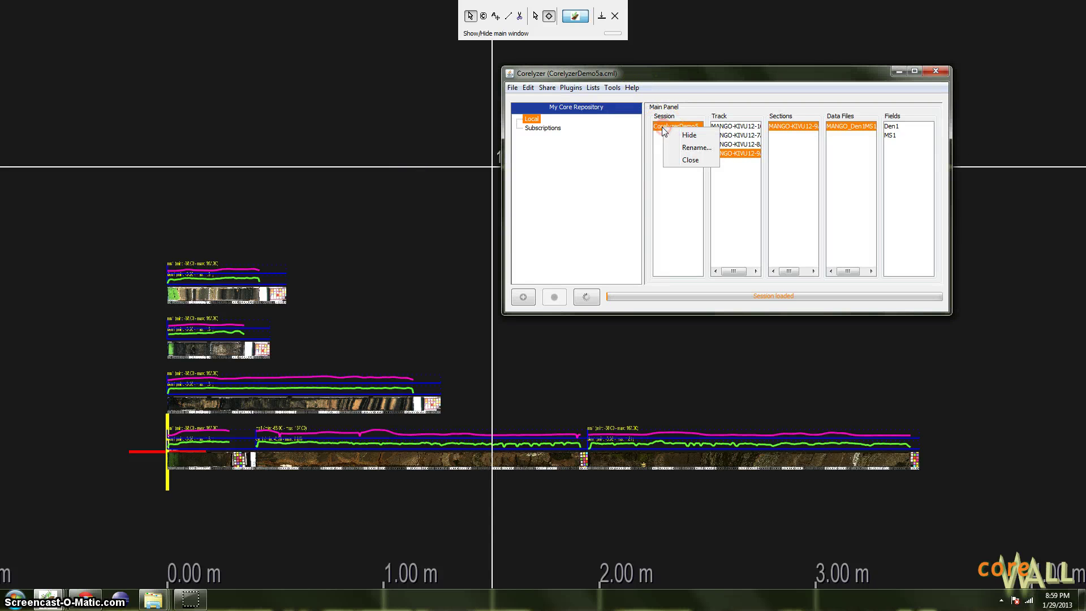
pyautogui.click(689, 161)
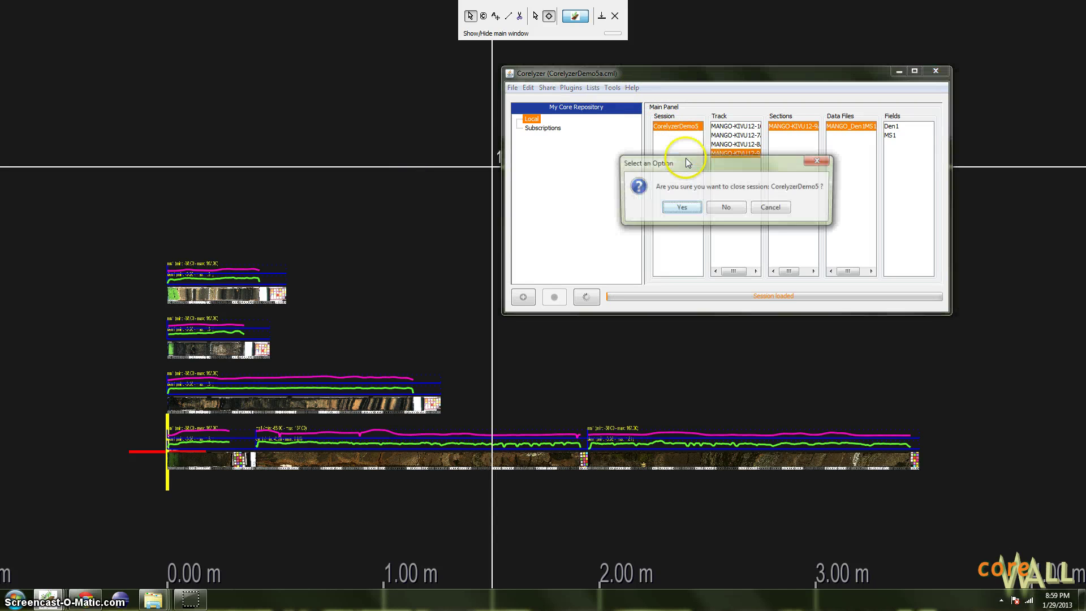
pyautogui.click(682, 208)
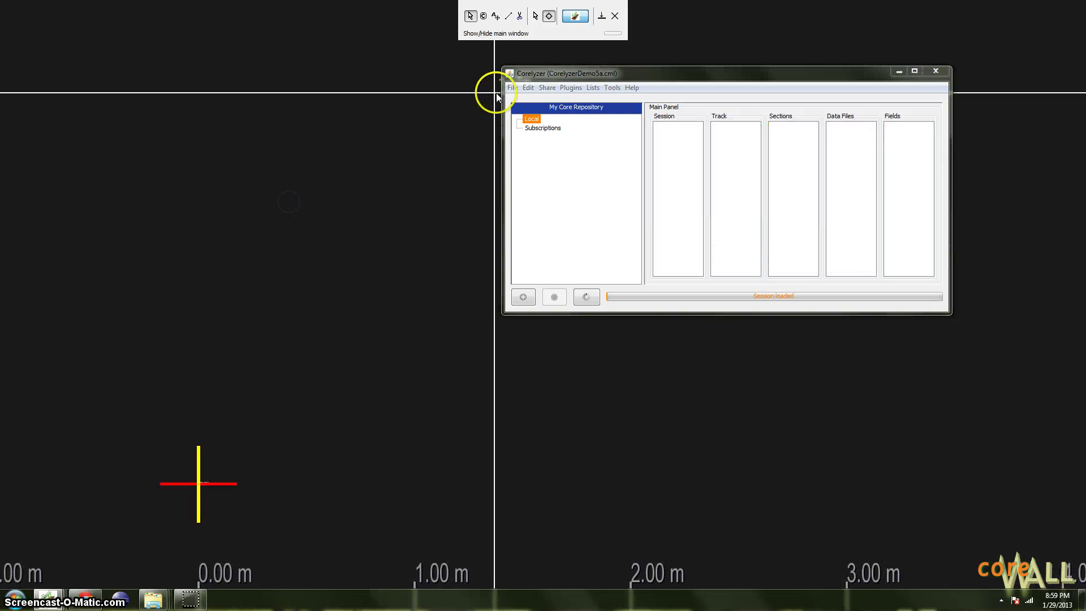
# Start loading local image files and browse from the Desktop through public and coredata to the TURKANA folder.
pyautogui.click(511, 88)
pyautogui.moveTo(542, 131)
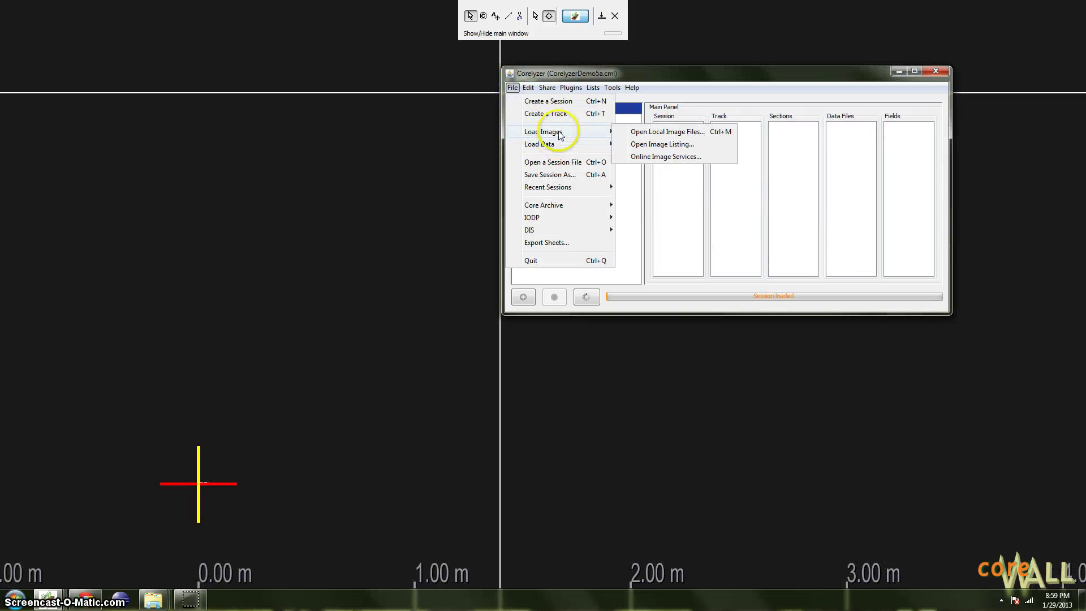
pyautogui.click(639, 131)
pyautogui.click(690, 118)
pyautogui.scroll(3, 650, 154)
pyautogui.click(645, 146)
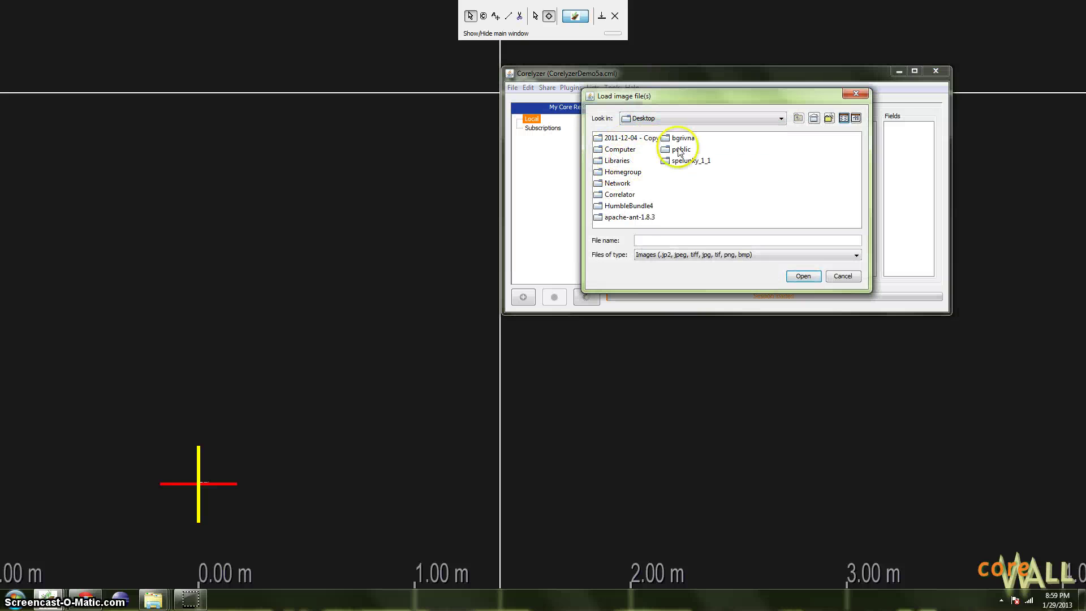
pyautogui.doubleClick(681, 141)
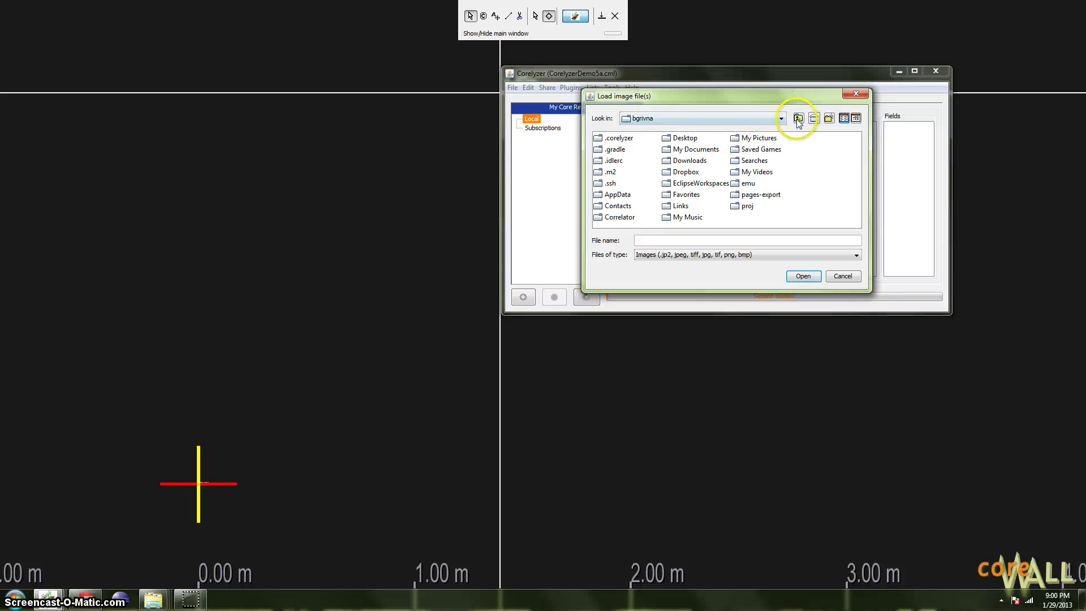
pyautogui.click(798, 119)
pyautogui.doubleClick(671, 150)
pyautogui.doubleClick(601, 139)
pyautogui.click(598, 161)
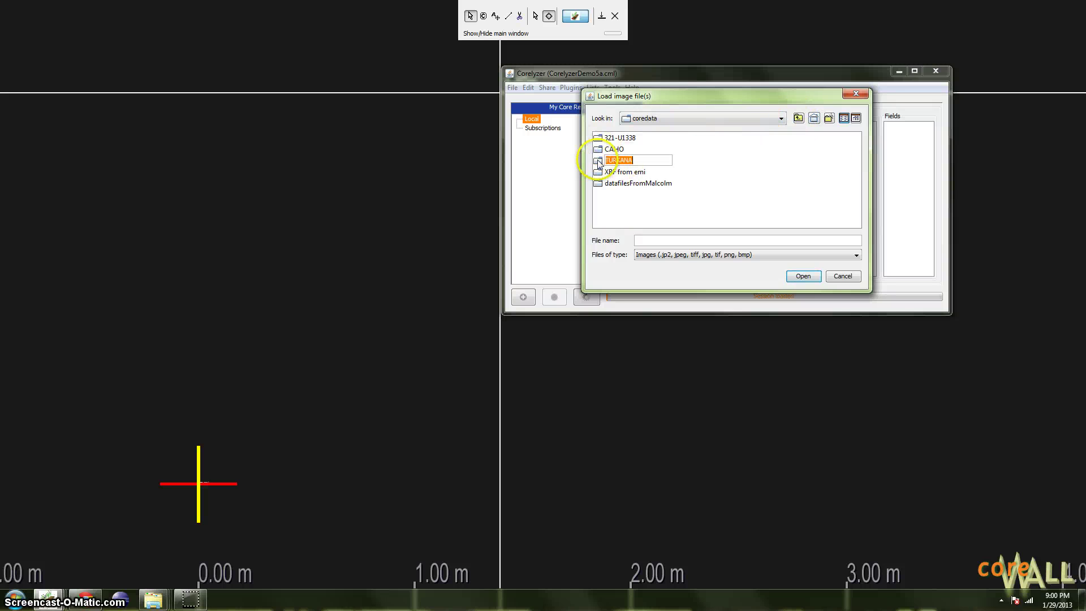
pyautogui.doubleClick(598, 161)
# Load the three TURKANA-TURK84-1A-1K section images into one new track, keeping the default arrangement and image properties.
pyautogui.click(600, 138)
pyautogui.keyDown('shift'); pyautogui.click(599, 160); pyautogui.keyUp('shift')
pyautogui.click(803, 276)
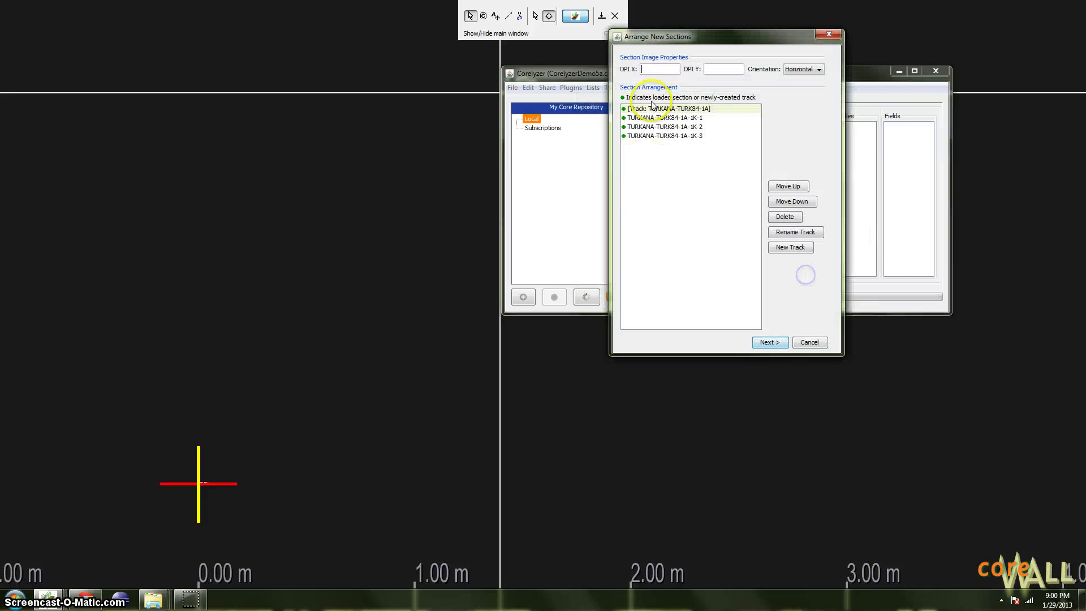
pyautogui.click(772, 342)
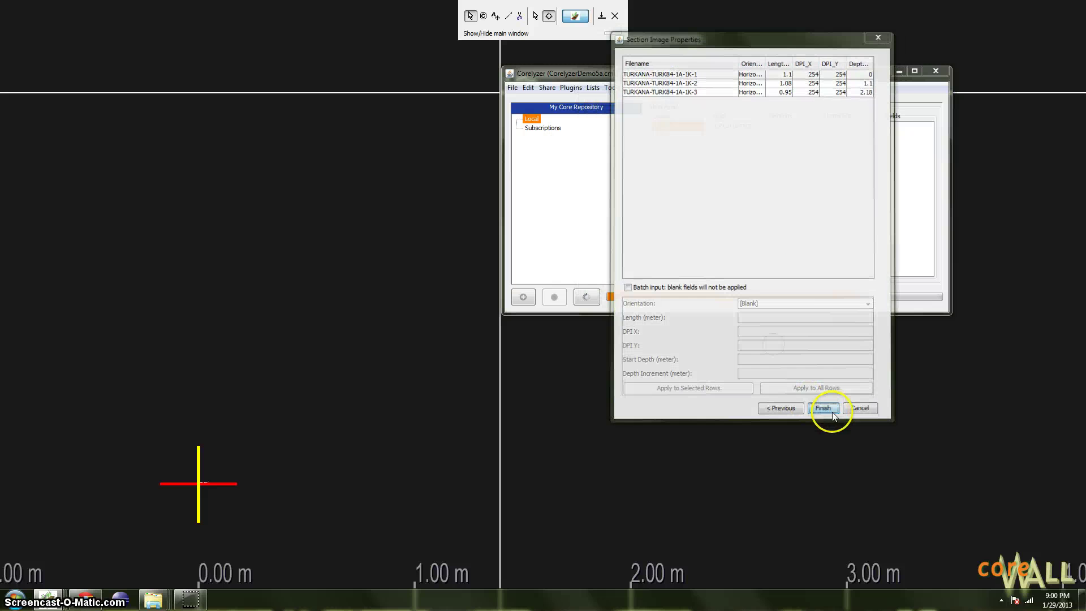
pyautogui.click(832, 413)
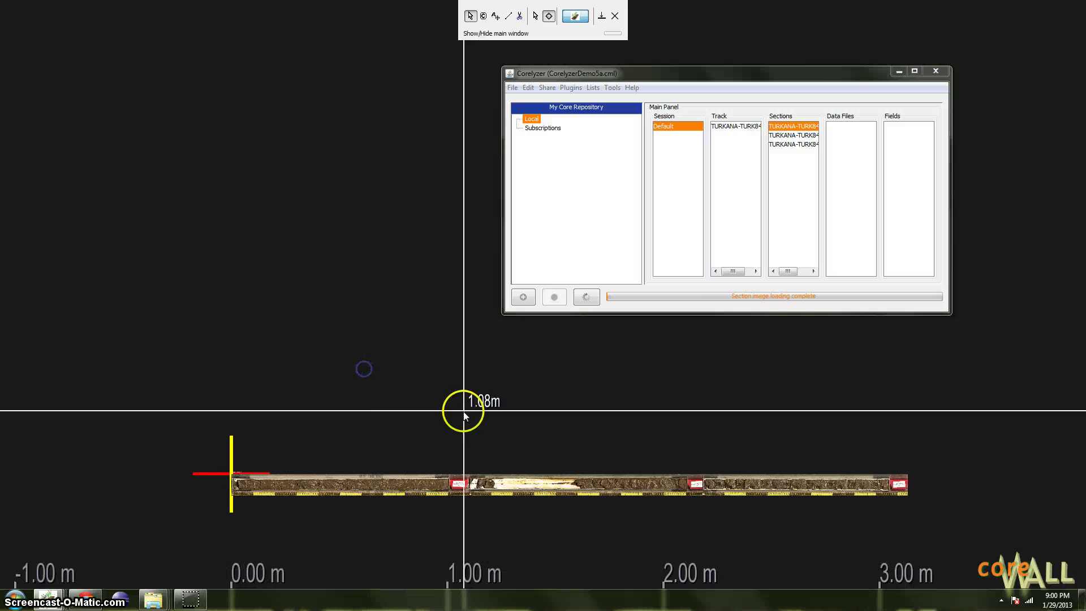
# Move the loaded Turkana core track down so that it lies below the depth origin marker.
pyautogui.click(714, 472)
pyautogui.moveTo(313, 377); pyautogui.dragTo(316, 353)
pyautogui.moveTo(291, 459); pyautogui.dragTo(281, 490)
# Open the session file CorelyzerDemo5a.cml from the Corelyzer folder in My Documents alongside the Default session.
pyautogui.moveTo(634, 73); pyautogui.dragTo(657, 84)
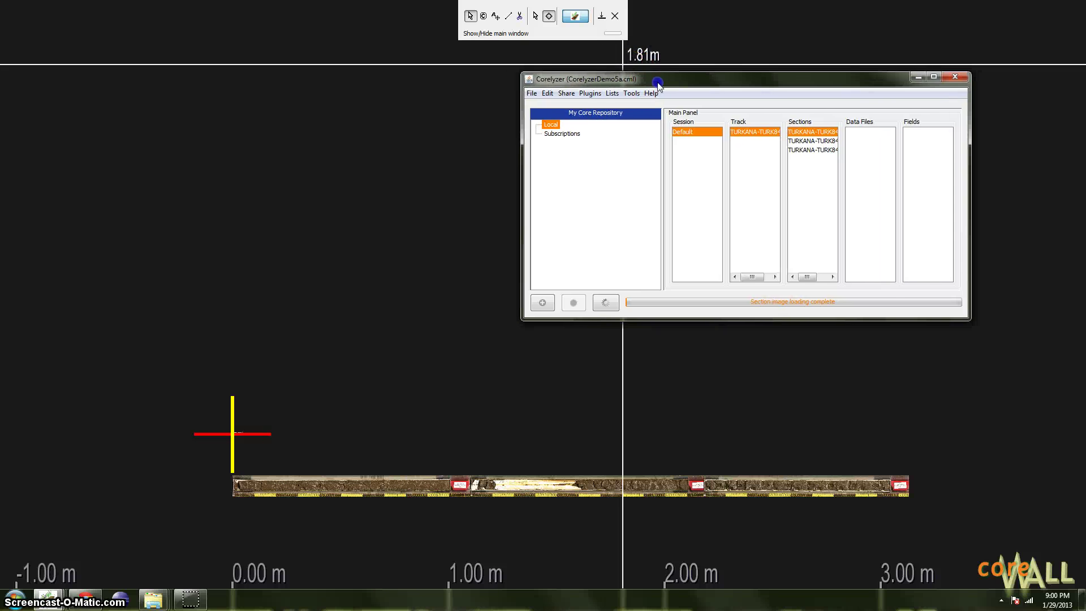
pyautogui.click(531, 94)
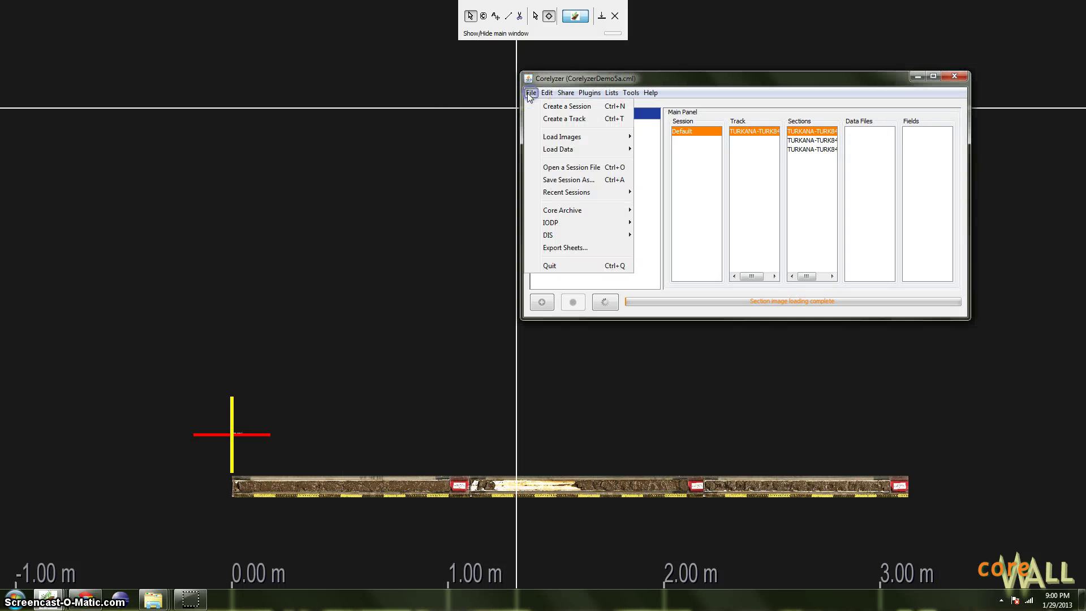
pyautogui.click(587, 169)
pyautogui.click(783, 101)
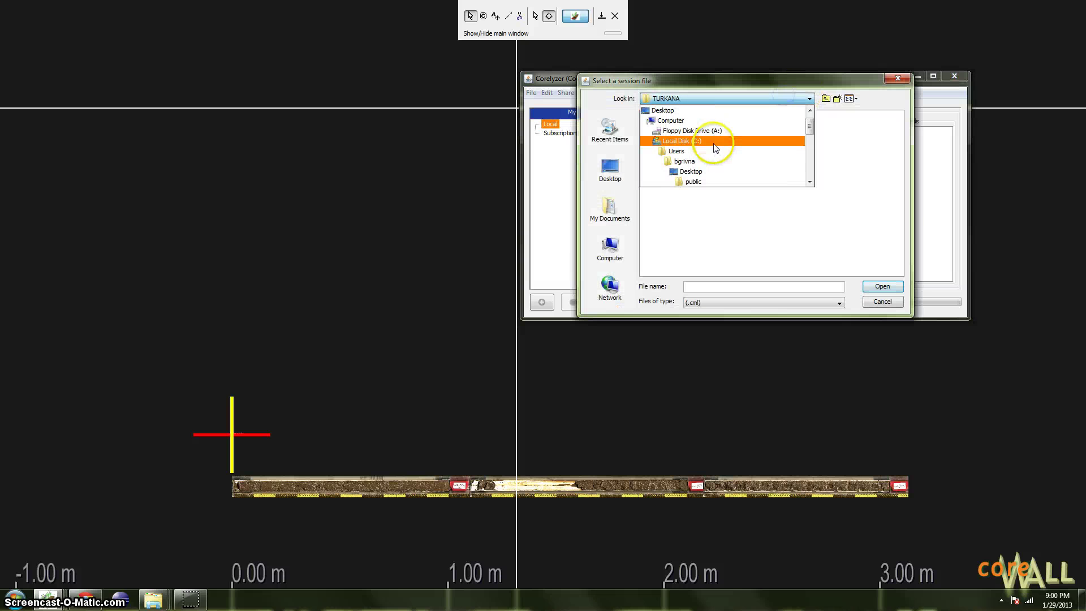
pyautogui.click(608, 214)
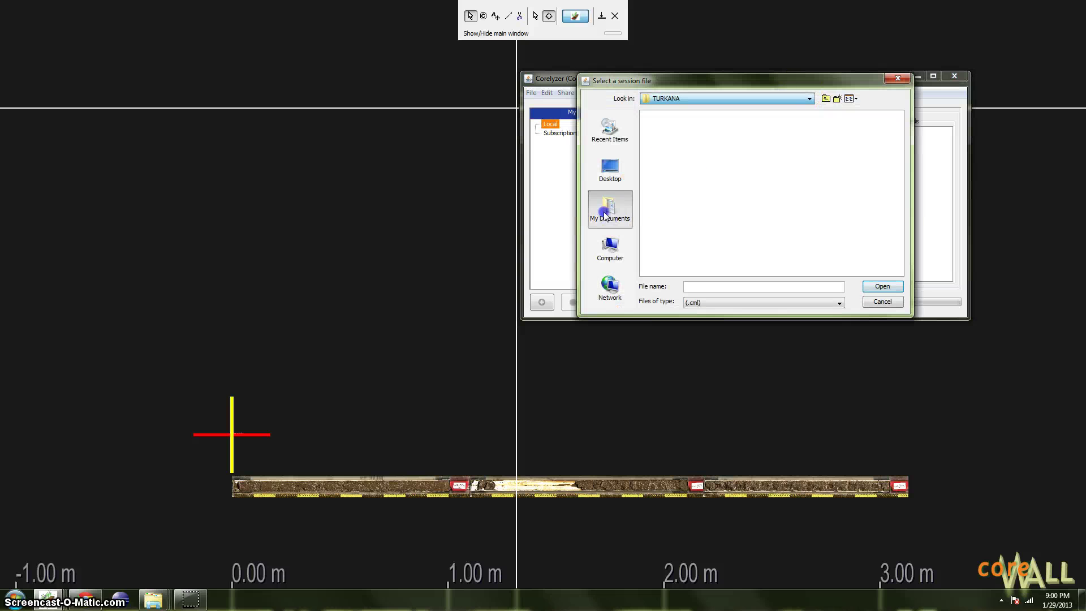
pyautogui.doubleClick(663, 149)
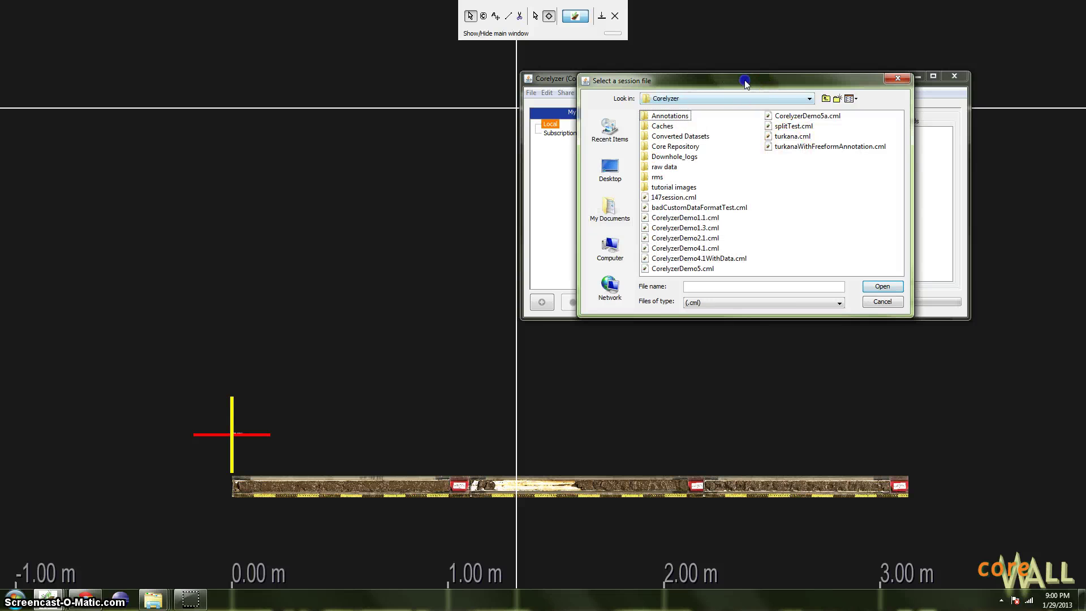
pyautogui.moveTo(747, 81); pyautogui.dragTo(740, 84)
pyautogui.click(764, 120)
pyautogui.click(875, 288)
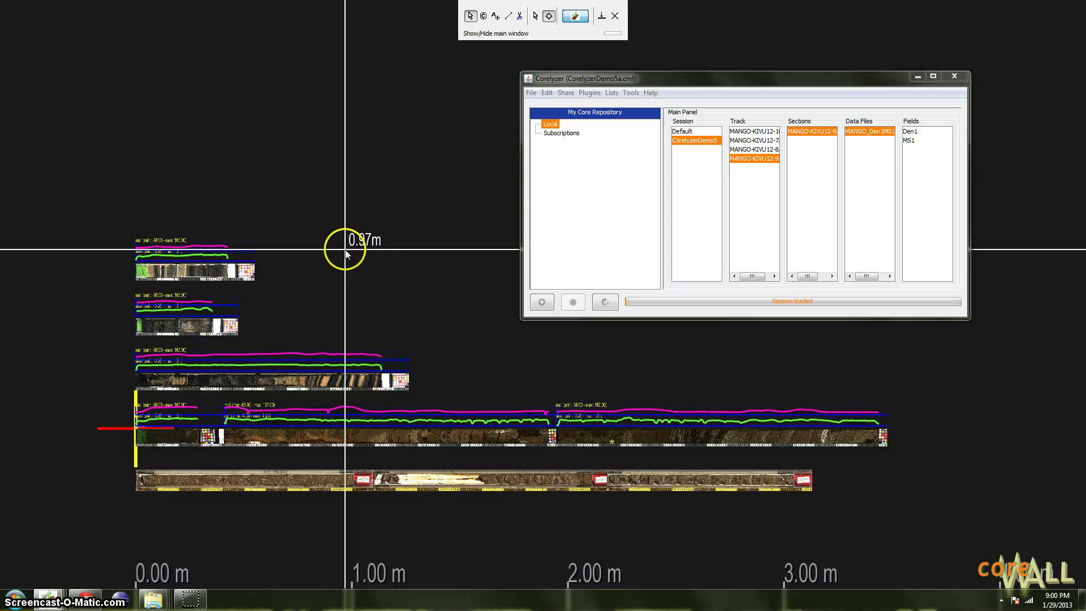
pyautogui.moveTo(446, 264); pyautogui.dragTo(442, 266)
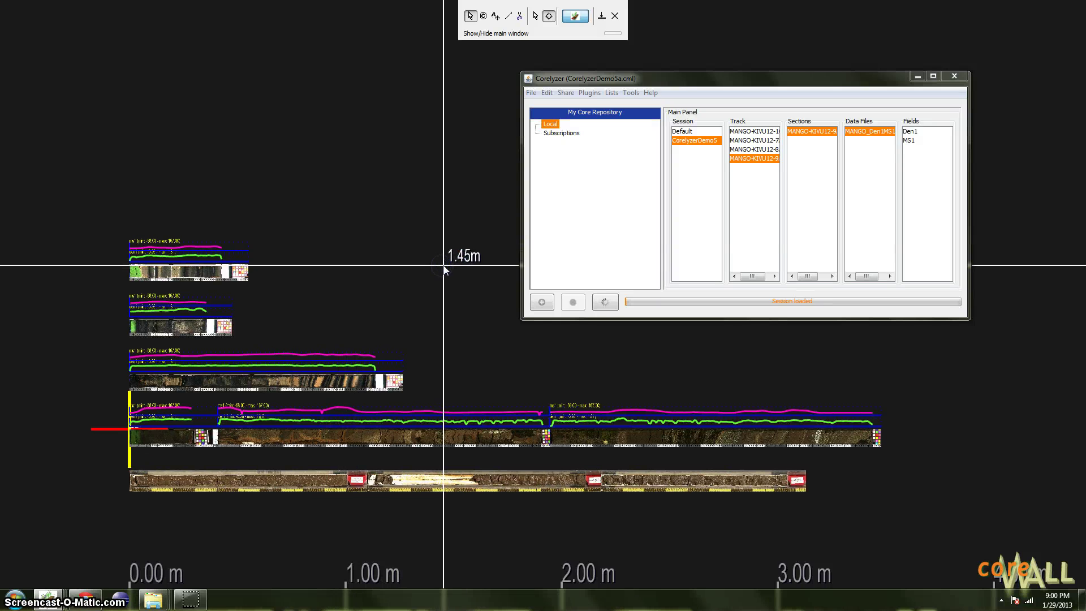
# Close the Default session containing the Turkana cores, leaving only the CorelyzerDemo5 session loaded.
pyautogui.click(681, 132)
pyautogui.rightClick(681, 132)
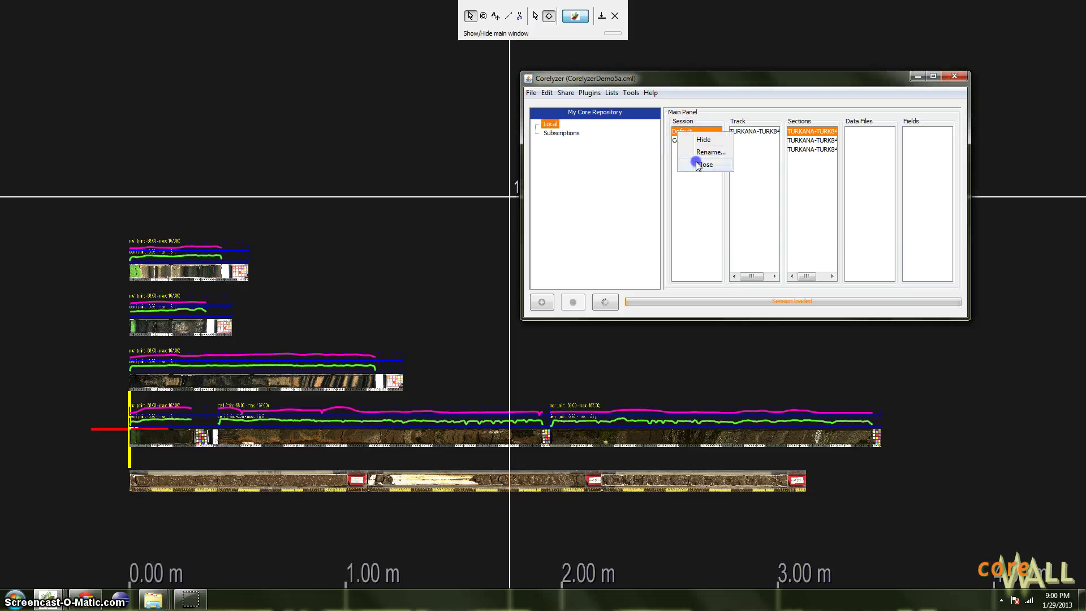
pyautogui.click(701, 167)
pyautogui.click(707, 215)
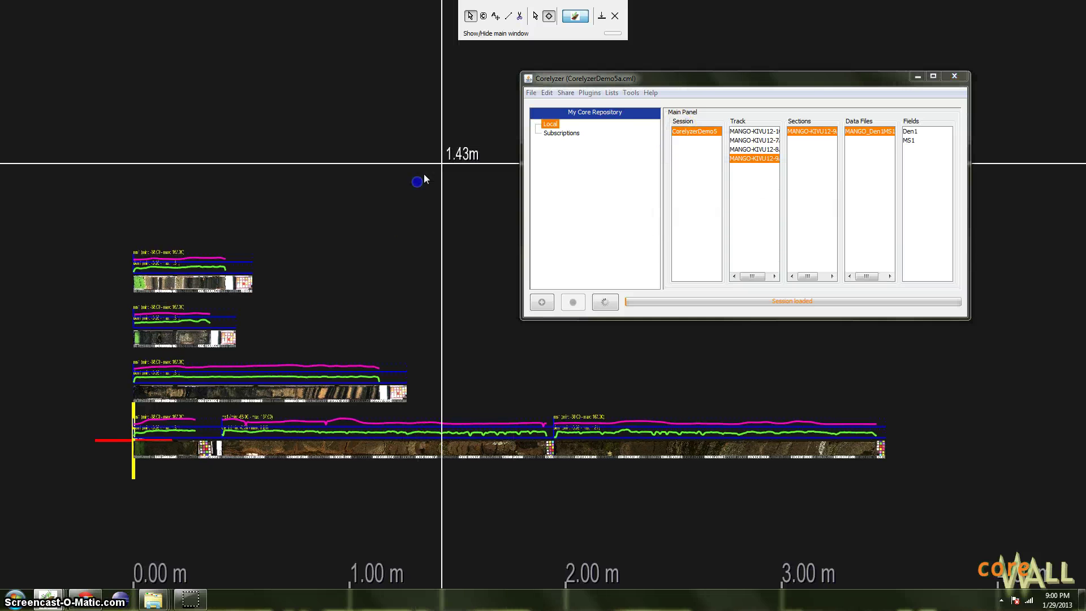
pyautogui.moveTo(707, 84); pyautogui.dragTo(668, 97)
pyautogui.moveTo(398, 168); pyautogui.dragTo(392, 163)
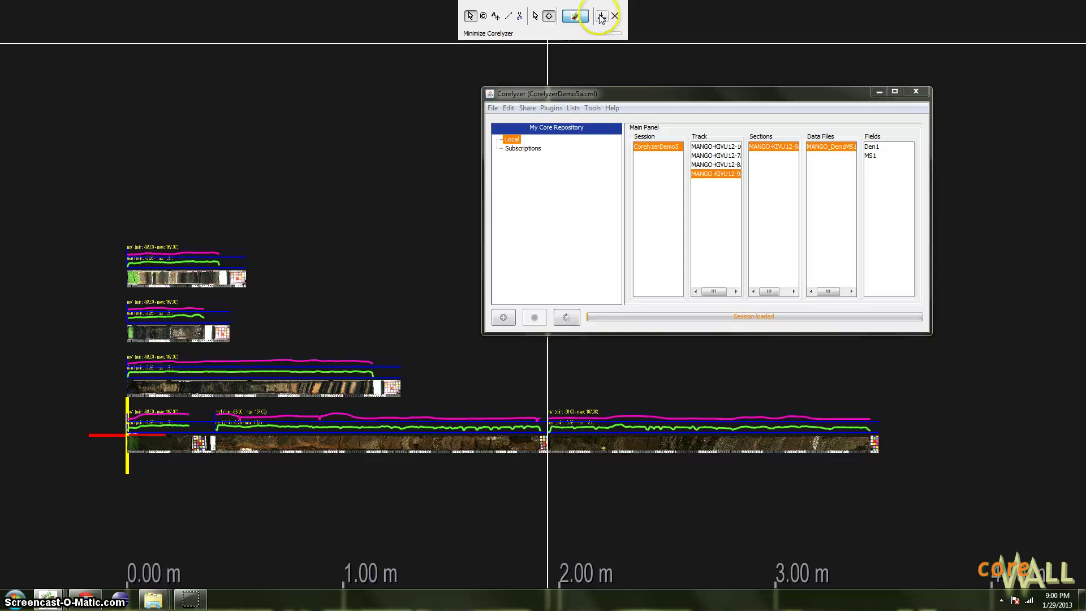
# Minimize Corelyzer, examine the CorelyzerDemo5a.cml session file in the Corelyzer documents folder, and return to Corelyzer.
pyautogui.click(601, 17)
pyautogui.moveTo(154, 600)
pyautogui.click(191, 557)
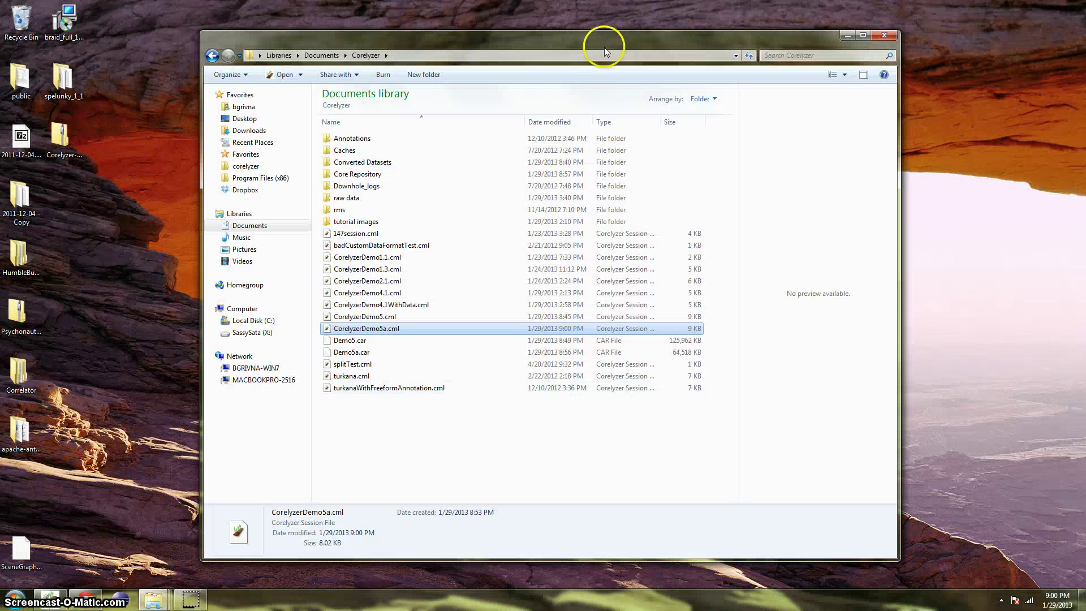
pyautogui.moveTo(605, 51); pyautogui.dragTo(587, 49)
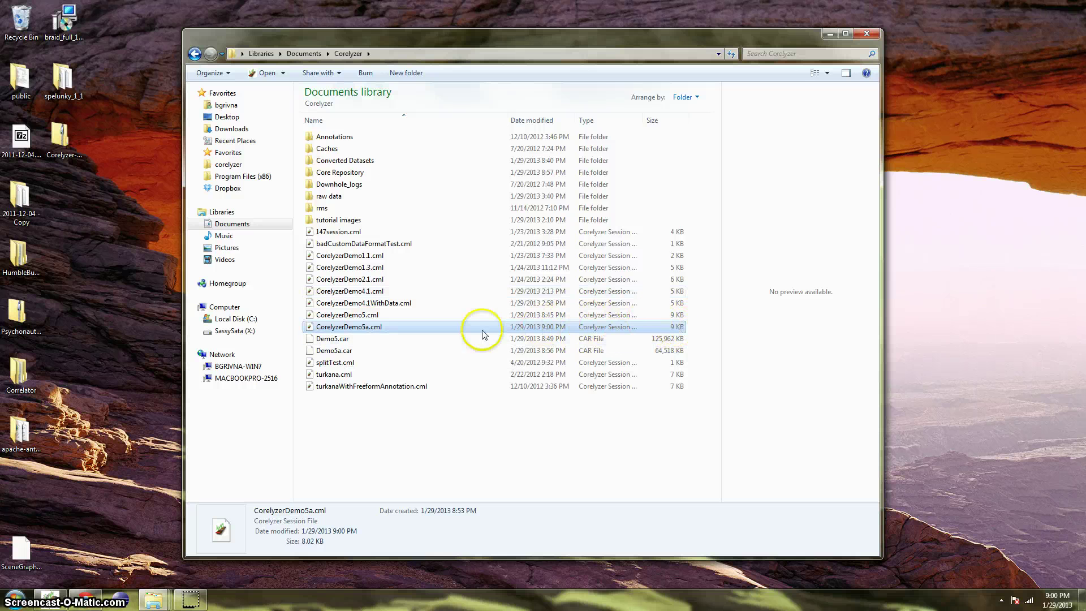
pyautogui.click(867, 34)
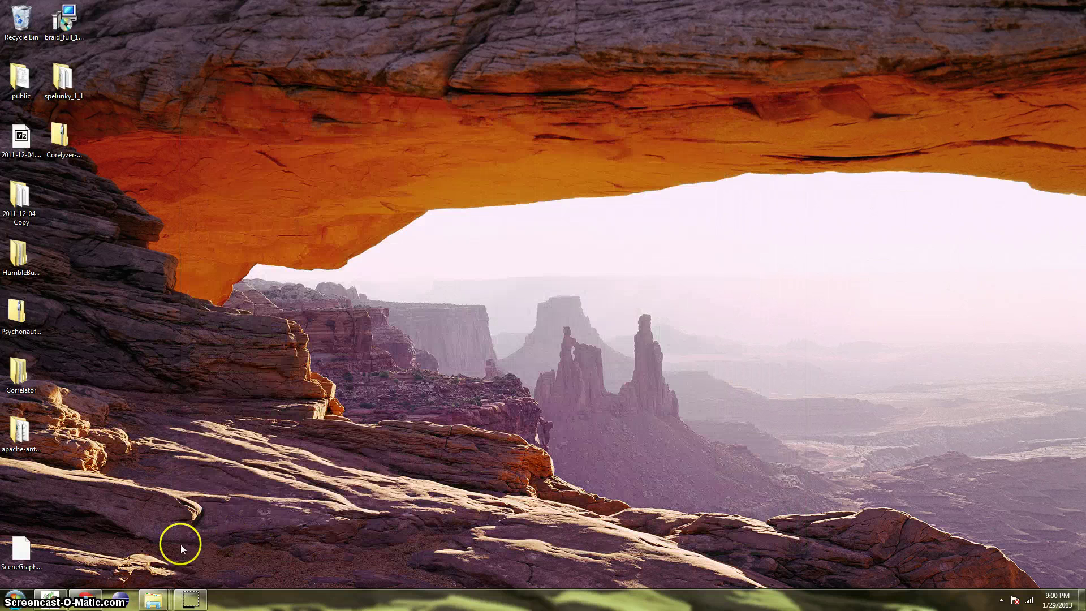
pyautogui.click(61, 604)
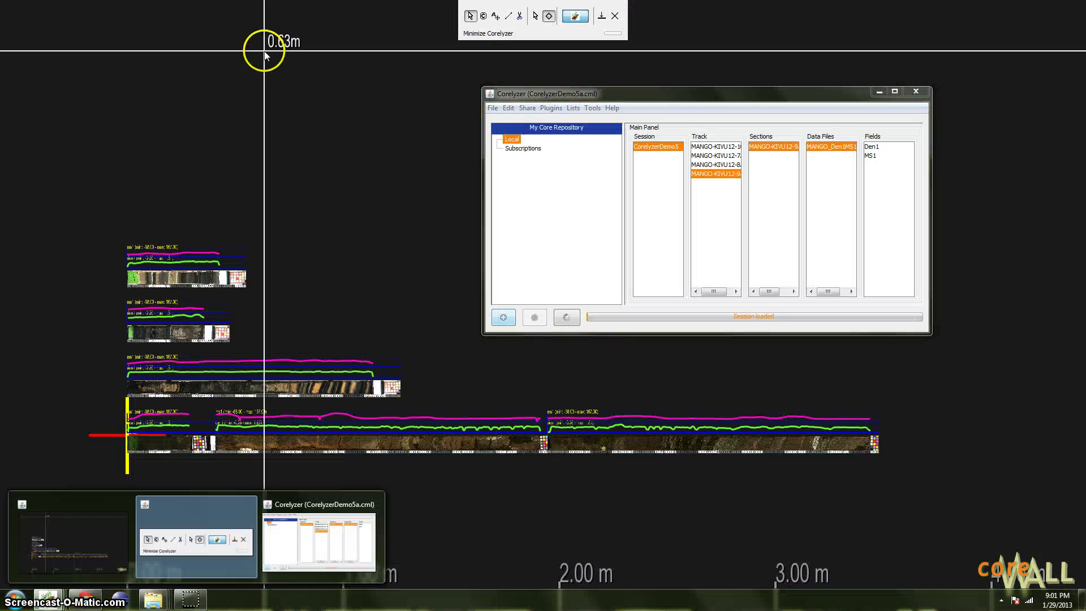
# Examine core sections in the MANGO-KIVU12 tracks by selecting one in the second track and two in the lowest track.
pyautogui.moveTo(336, 163); pyautogui.dragTo(345, 185)
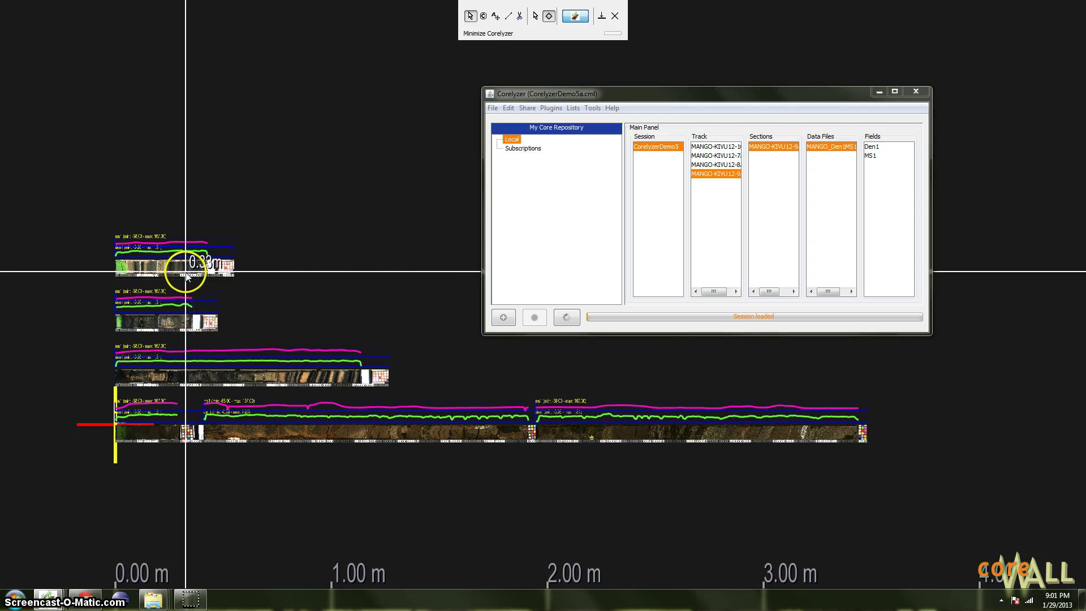
pyautogui.click(175, 317)
pyautogui.click(254, 434)
pyautogui.click(569, 429)
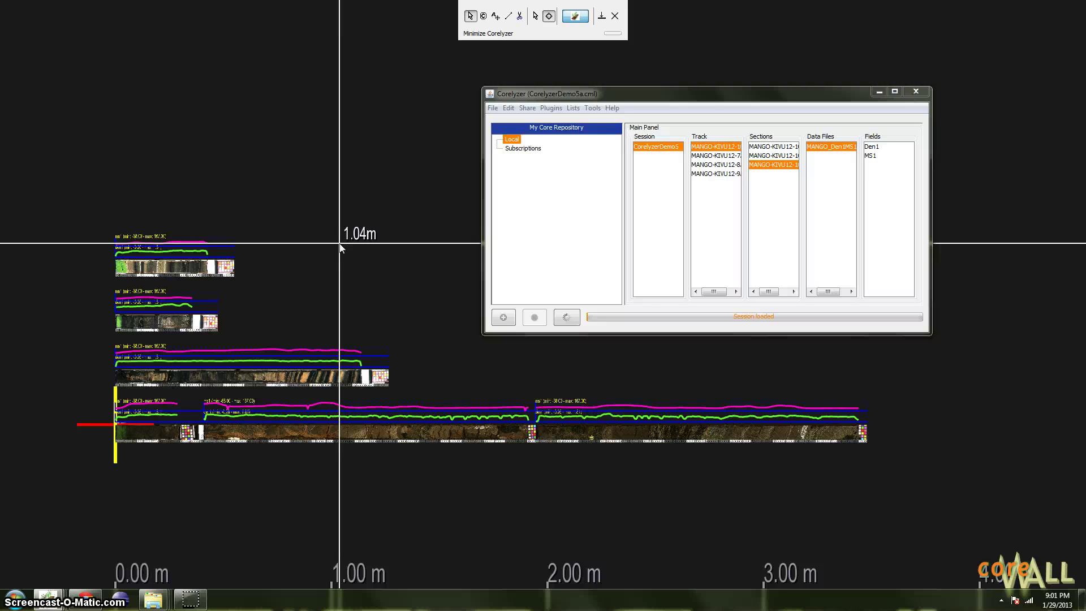
pyautogui.moveTo(370, 250); pyautogui.dragTo(371, 258)
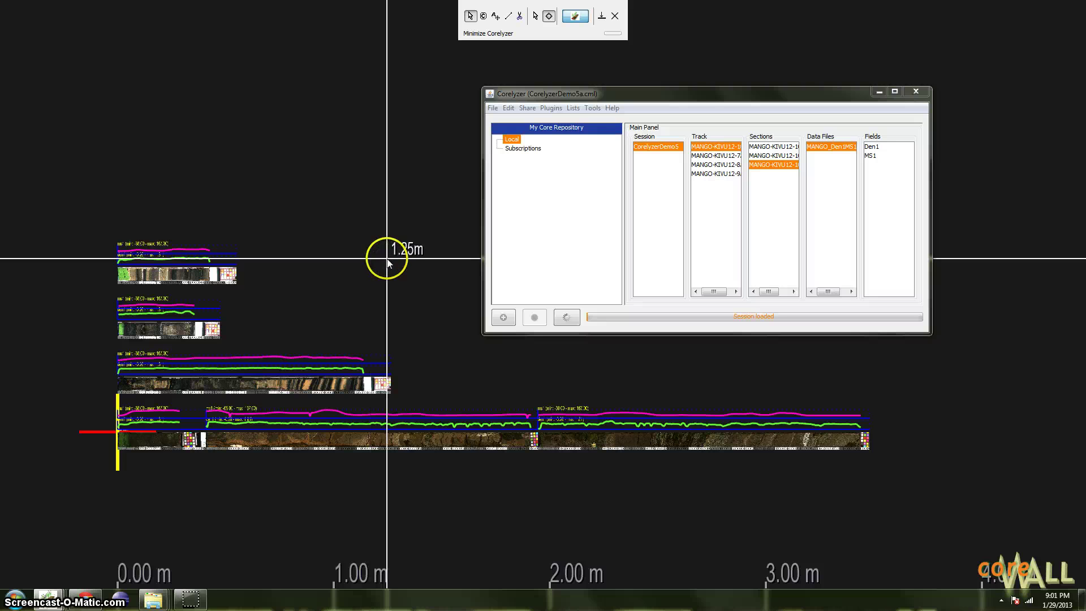
pyautogui.moveTo(388, 259); pyautogui.dragTo(393, 266)
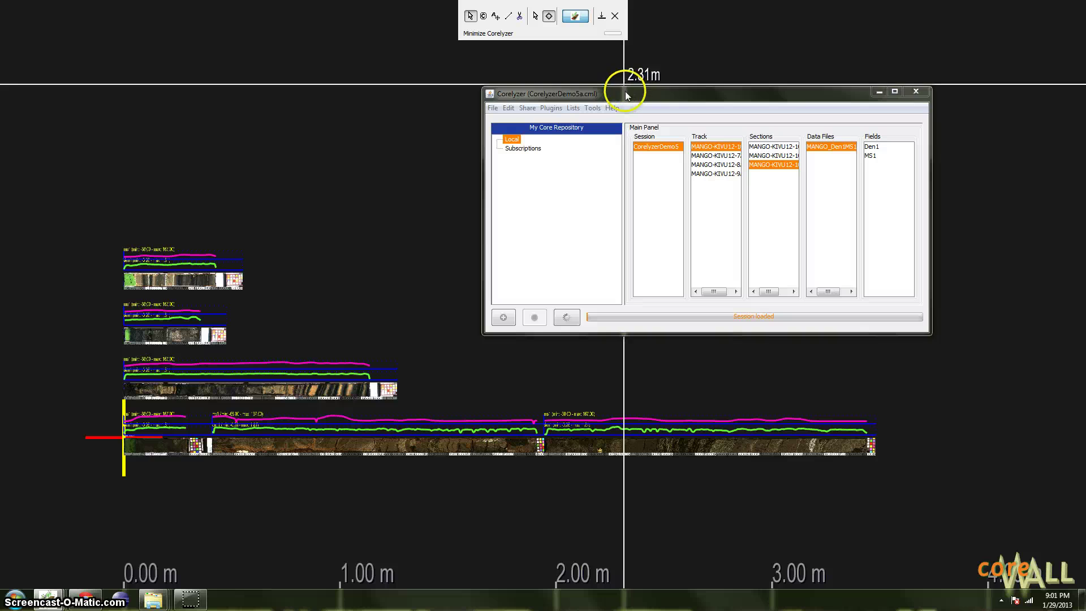
pyautogui.moveTo(624, 90); pyautogui.dragTo(616, 91)
pyautogui.moveTo(388, 153); pyautogui.dragTo(398, 166)
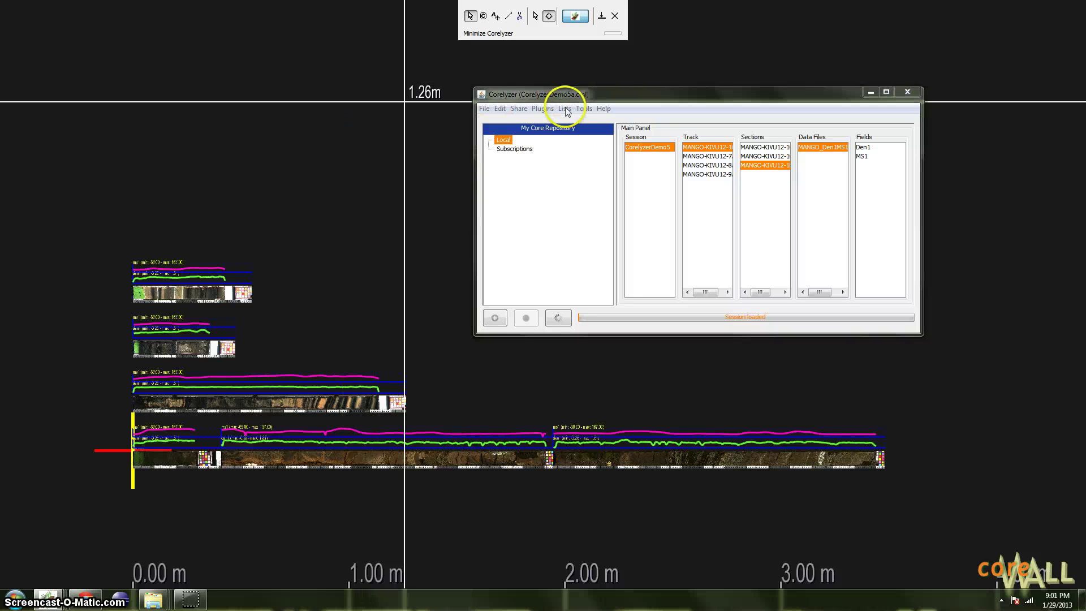
pyautogui.rightClick(380, 125)
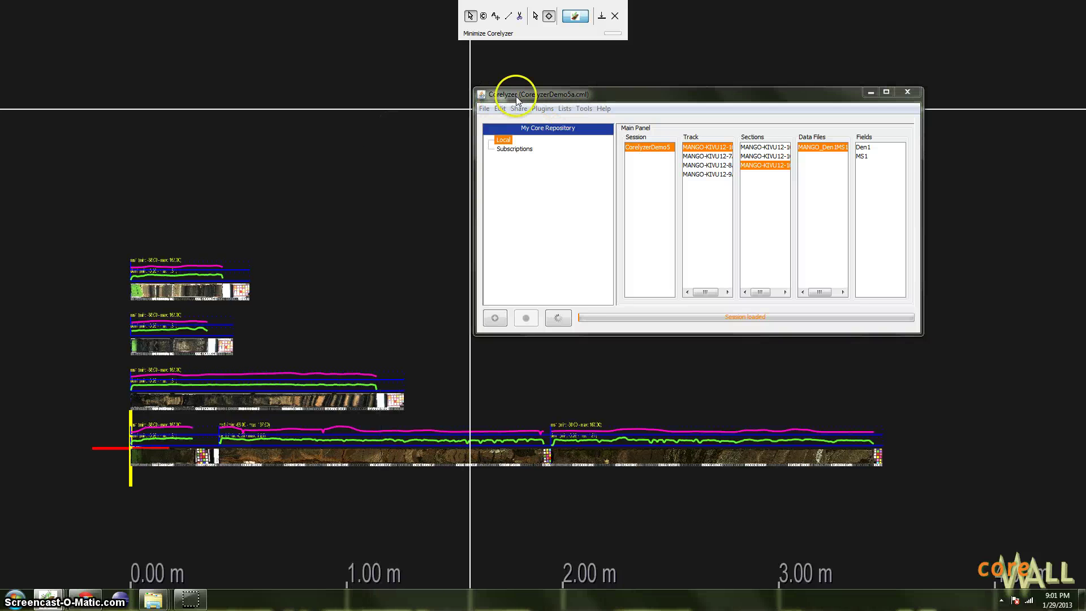
# Start a core archive export of the session with the project name Demo5a.
pyautogui.click(484, 109)
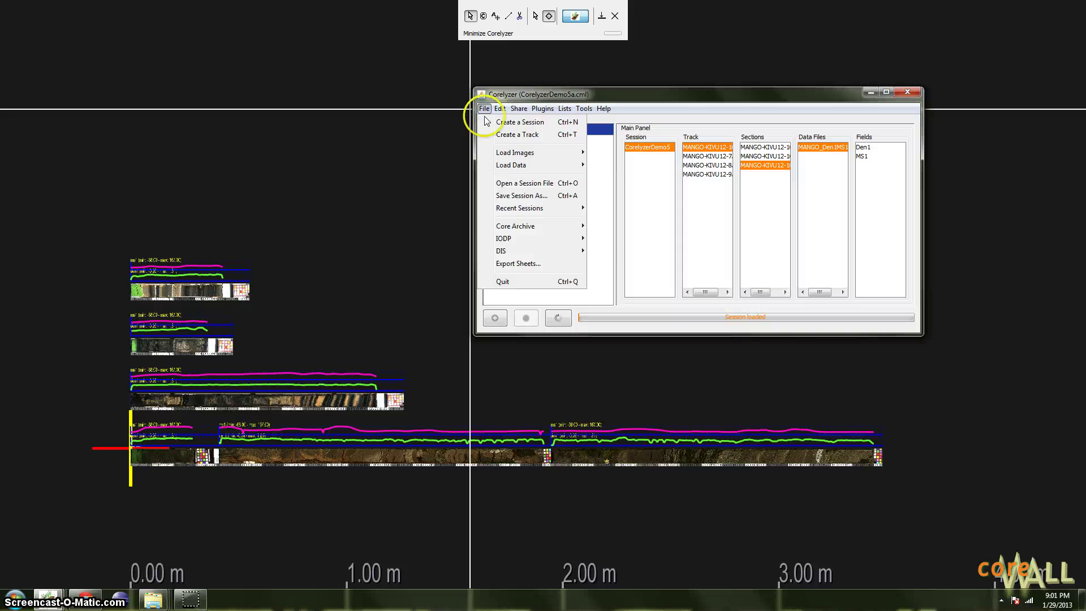
pyautogui.moveTo(538, 224)
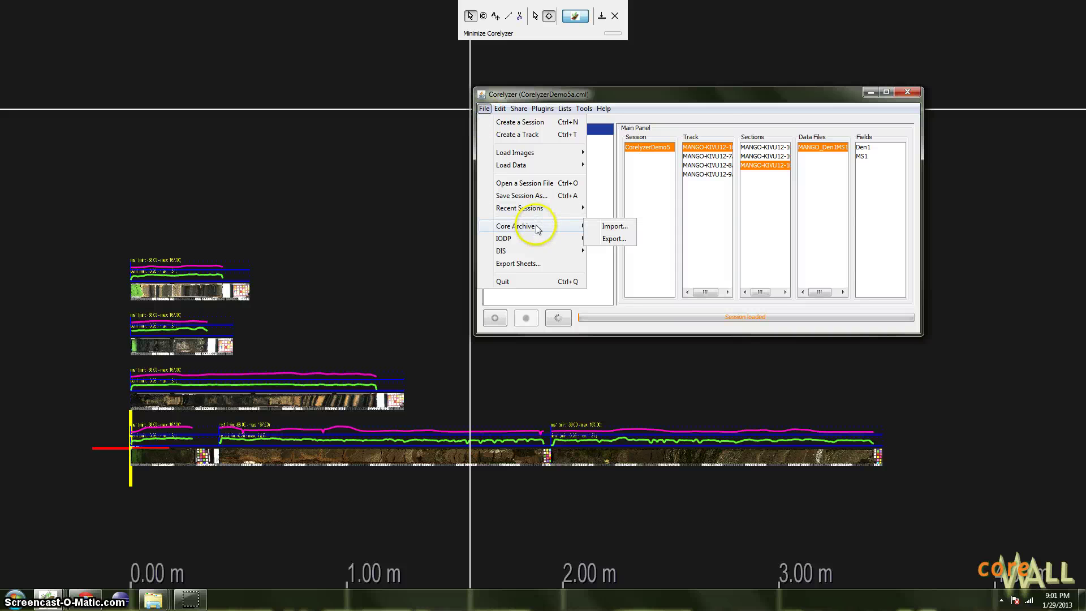
pyautogui.click(614, 238)
pyautogui.moveTo(812, 217); pyautogui.dragTo(683, 286)
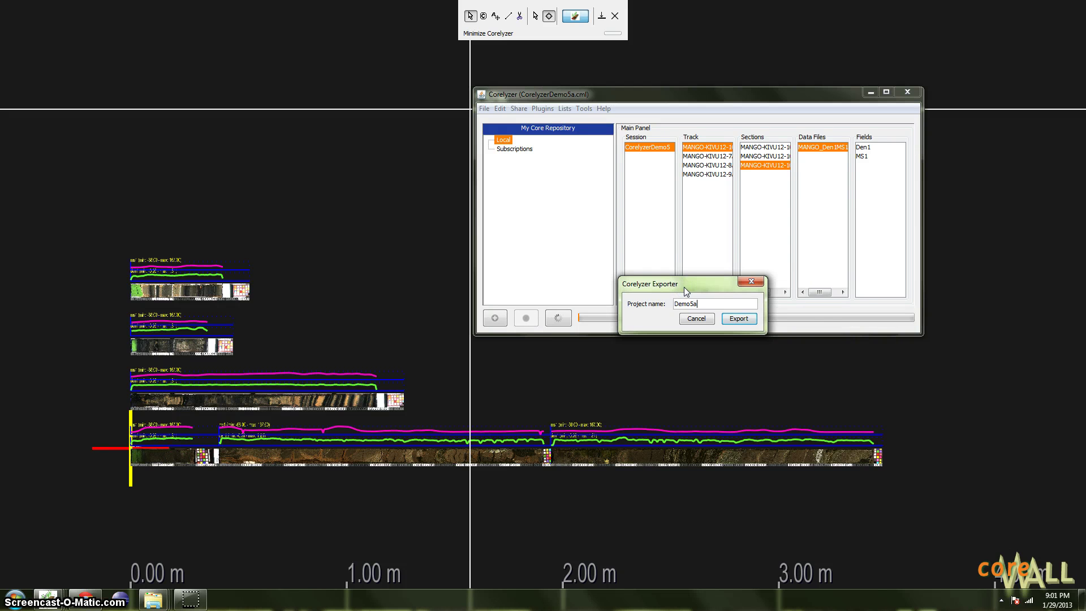
pyautogui.click(738, 318)
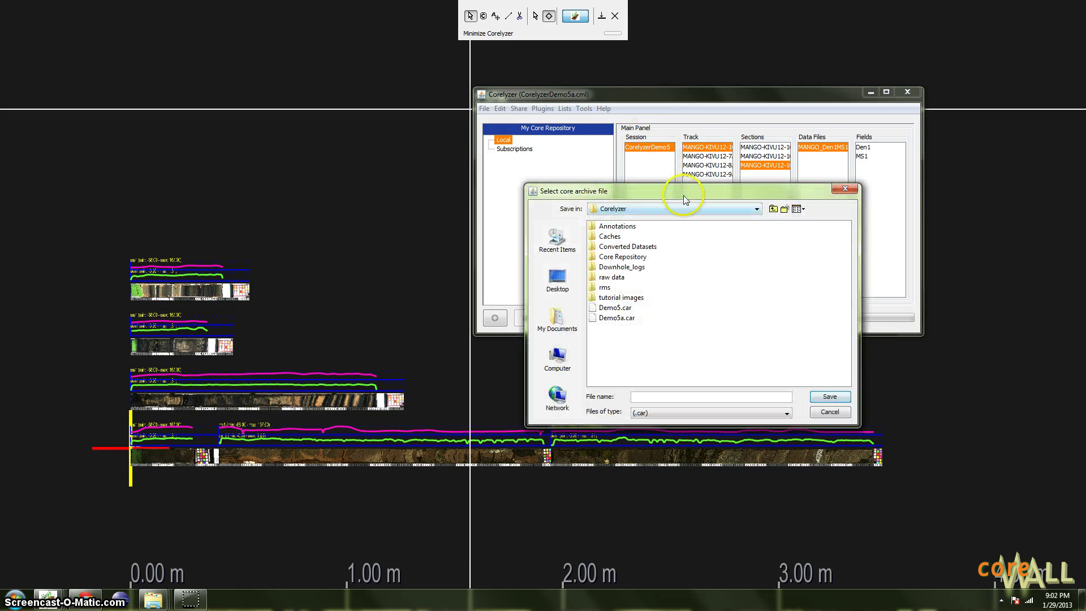
# Save the core archive in the Corelyzer folder over the existing file Demo5a.car.
pyautogui.moveTo(683, 195); pyautogui.dragTo(596, 174)
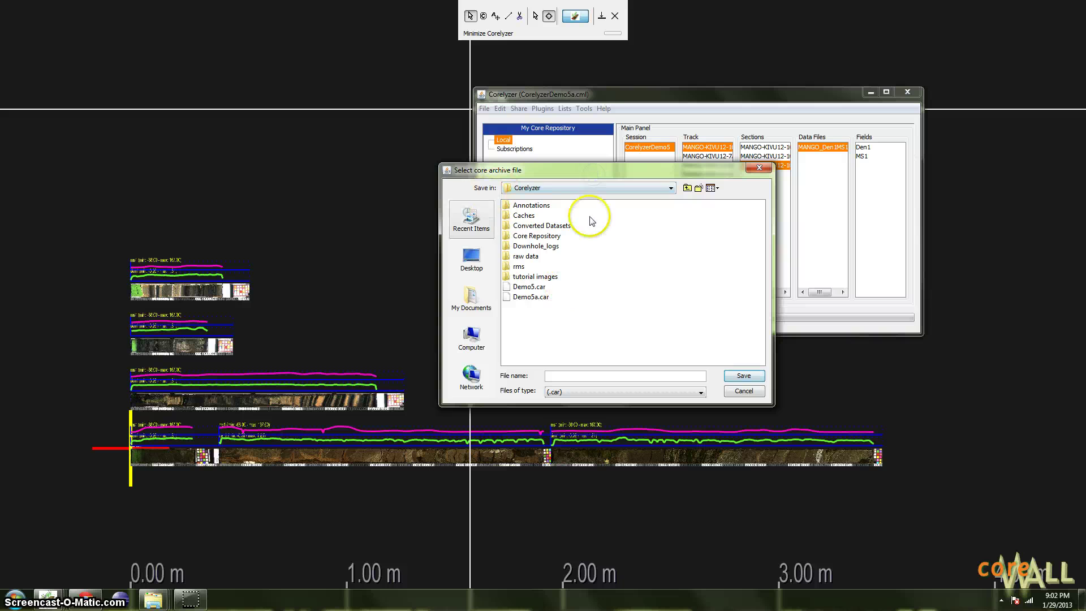
pyautogui.click(550, 376)
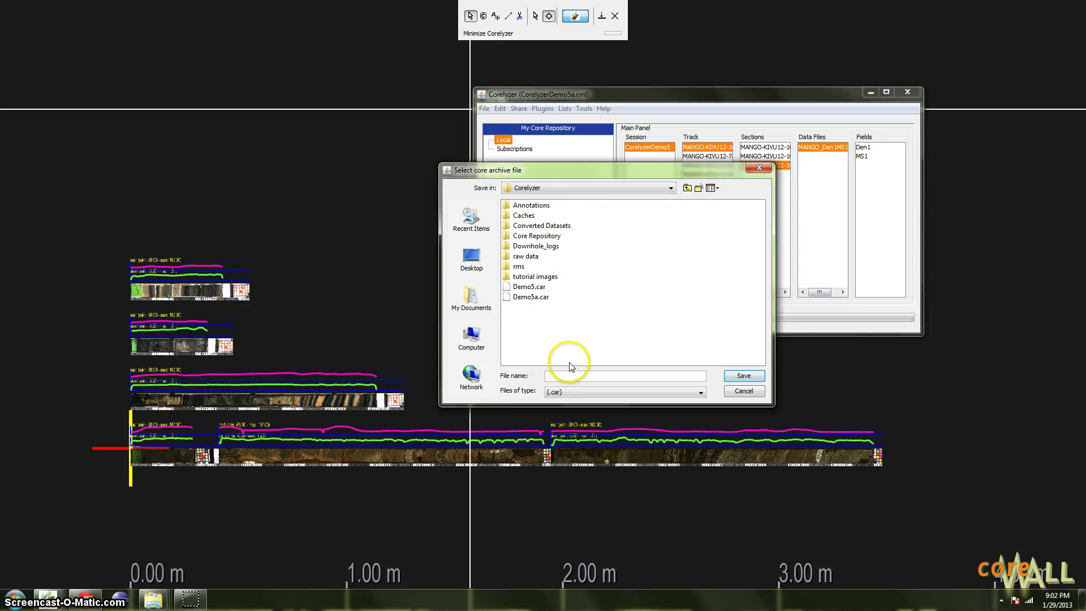
pyautogui.click(526, 296)
pyautogui.click(743, 376)
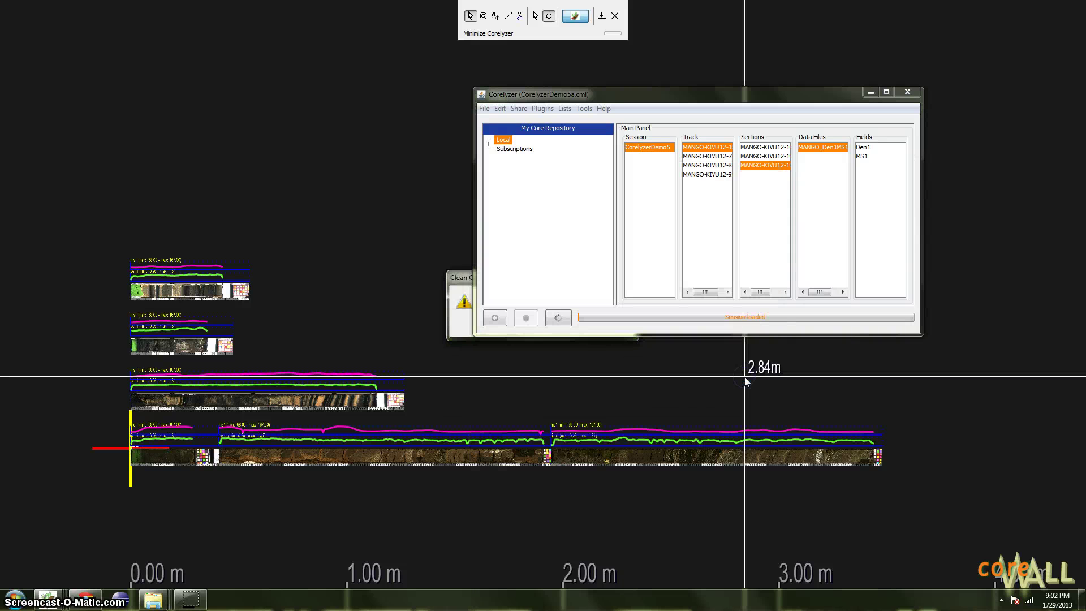
# Agree to clean up the old project directory in temp and let the archive export run to completion.
pyautogui.click(461, 283)
pyautogui.moveTo(465, 283); pyautogui.dragTo(472, 365)
pyautogui.click(536, 405)
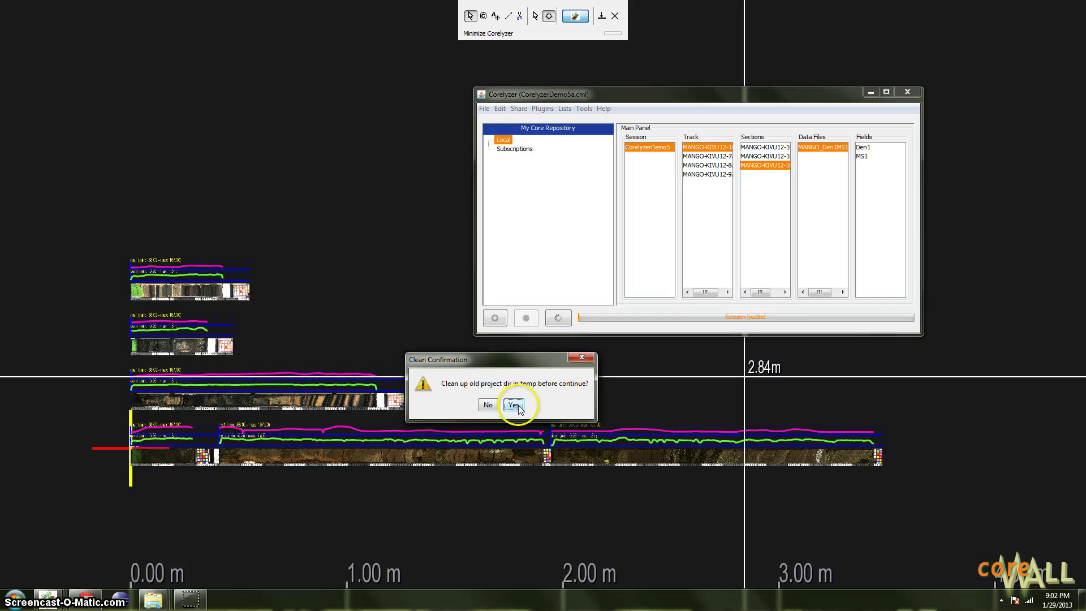
pyautogui.click(513, 404)
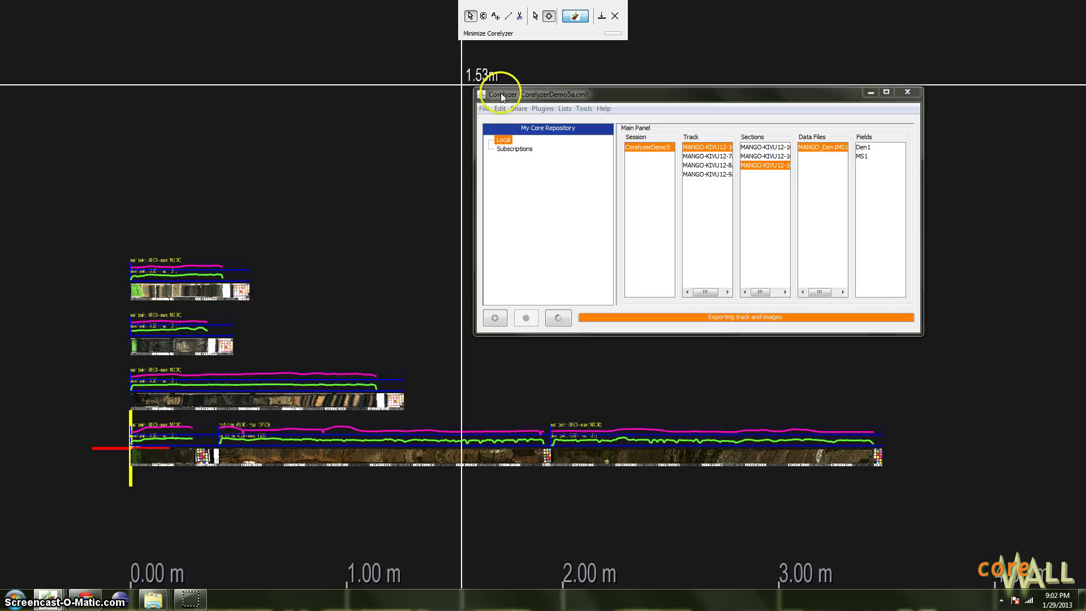
pyautogui.moveTo(646, 95); pyautogui.dragTo(649, 88)
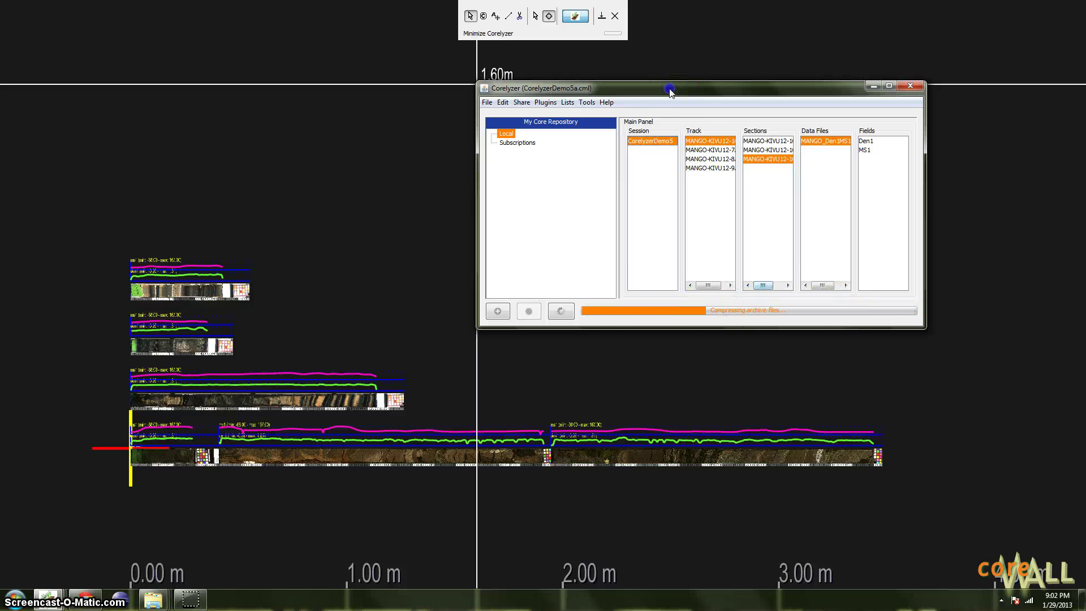
pyautogui.moveTo(675, 96)
pyautogui.mouseDown()
pyautogui.moveTo(706, 107)
pyautogui.moveTo(683, 111)
pyautogui.mouseUp()
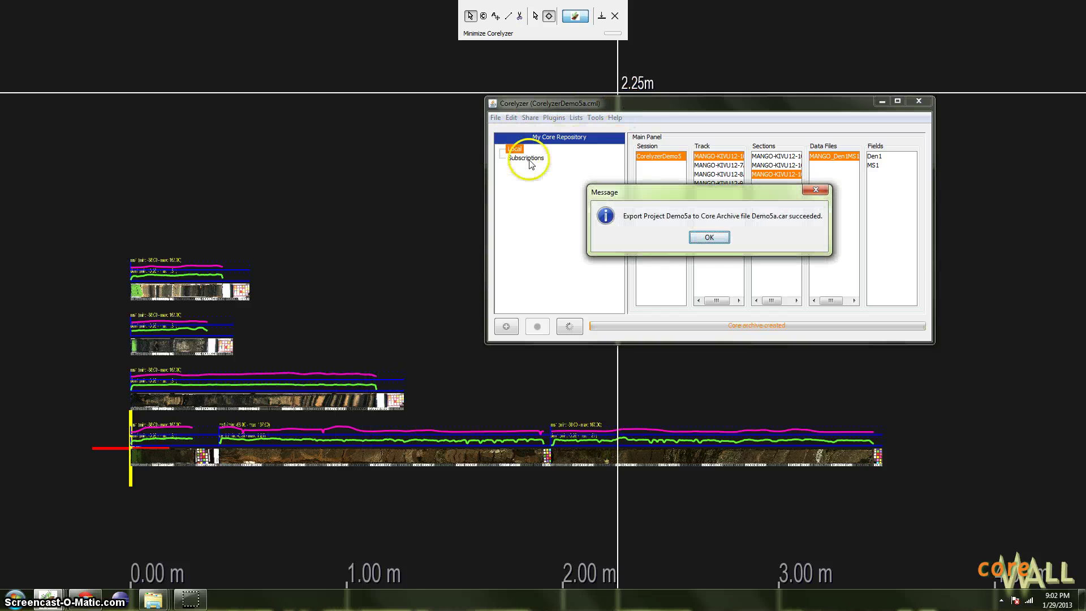
pyautogui.click(709, 236)
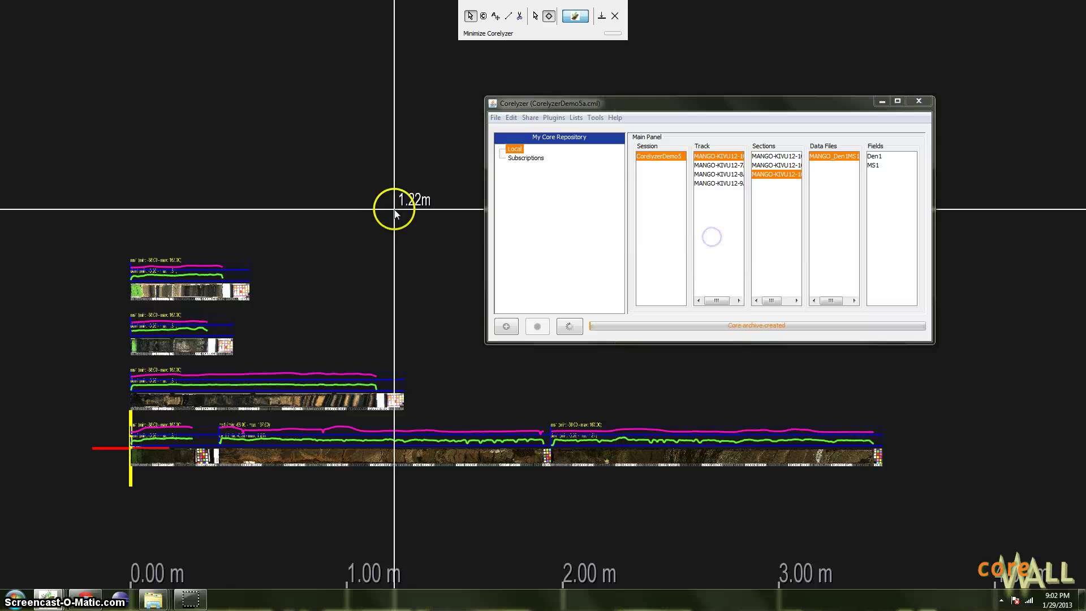
# Close the CorelyzerDemo5 session so that no session is loaded.
pyautogui.rightClick(646, 159)
pyautogui.click(670, 194)
pyautogui.moveTo(701, 188); pyautogui.dragTo(690, 196)
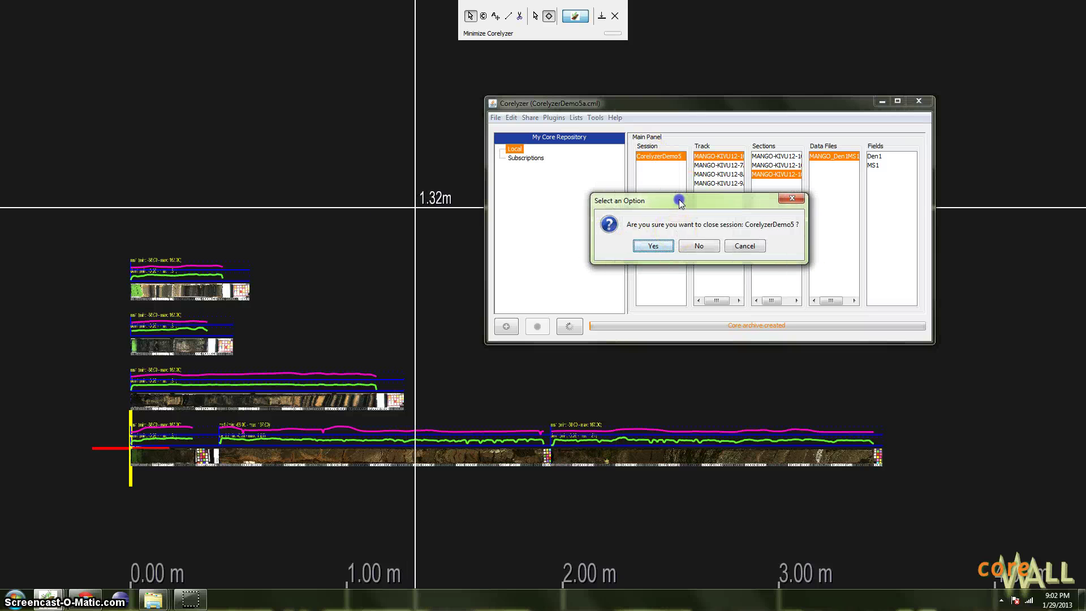
pyautogui.click(652, 246)
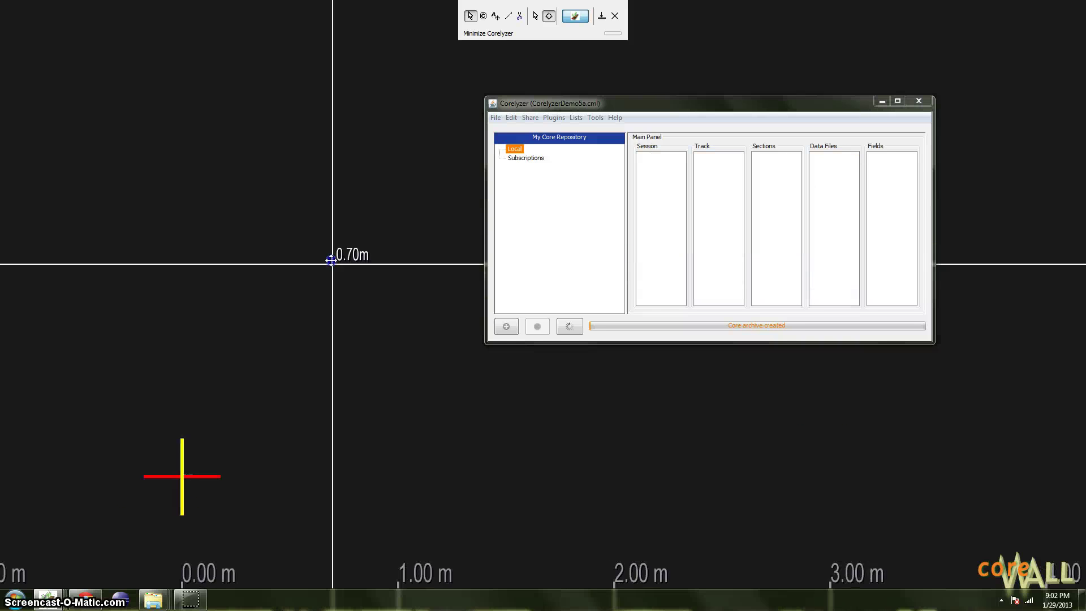
pyautogui.moveTo(607, 106); pyautogui.dragTo(606, 119)
pyautogui.moveTo(380, 193); pyautogui.dragTo(359, 171)
pyautogui.click(561, 117)
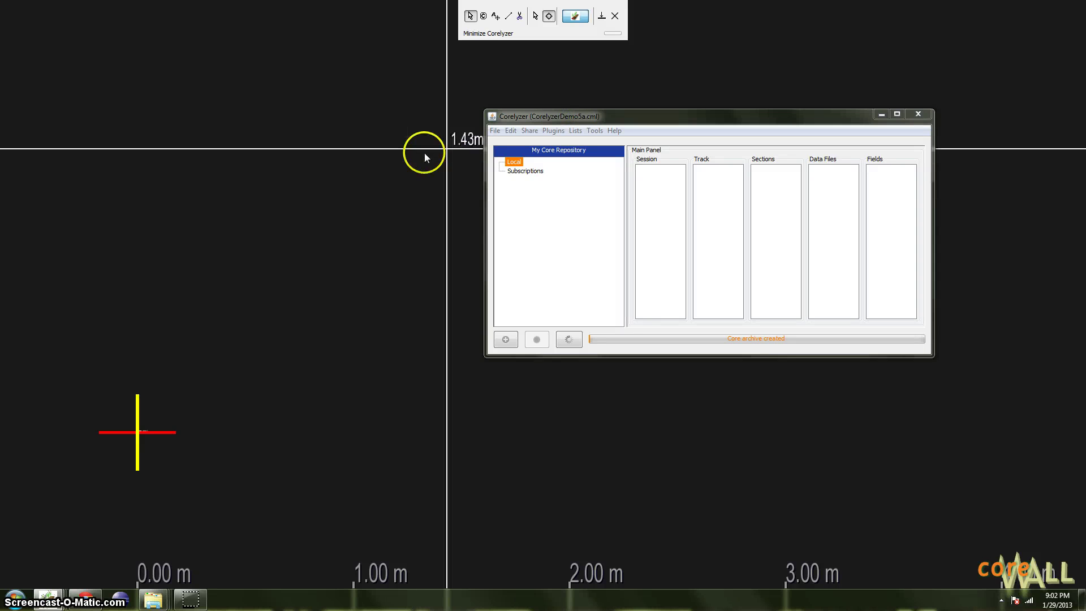
# Import the core archive Demo5a.car from the Corelyzer folder.
pyautogui.click(494, 131)
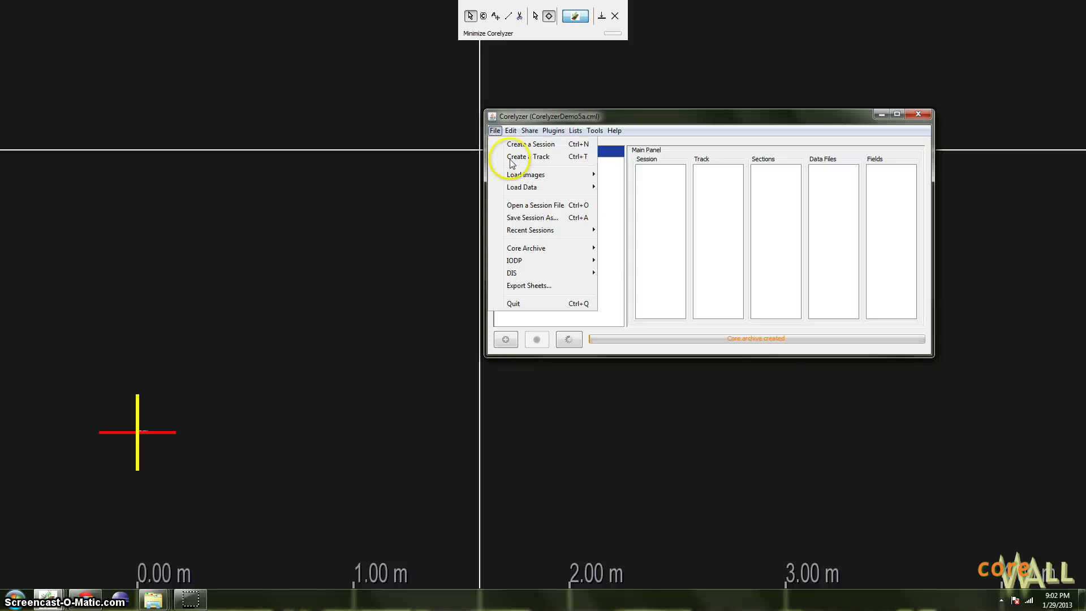
pyautogui.moveTo(548, 249)
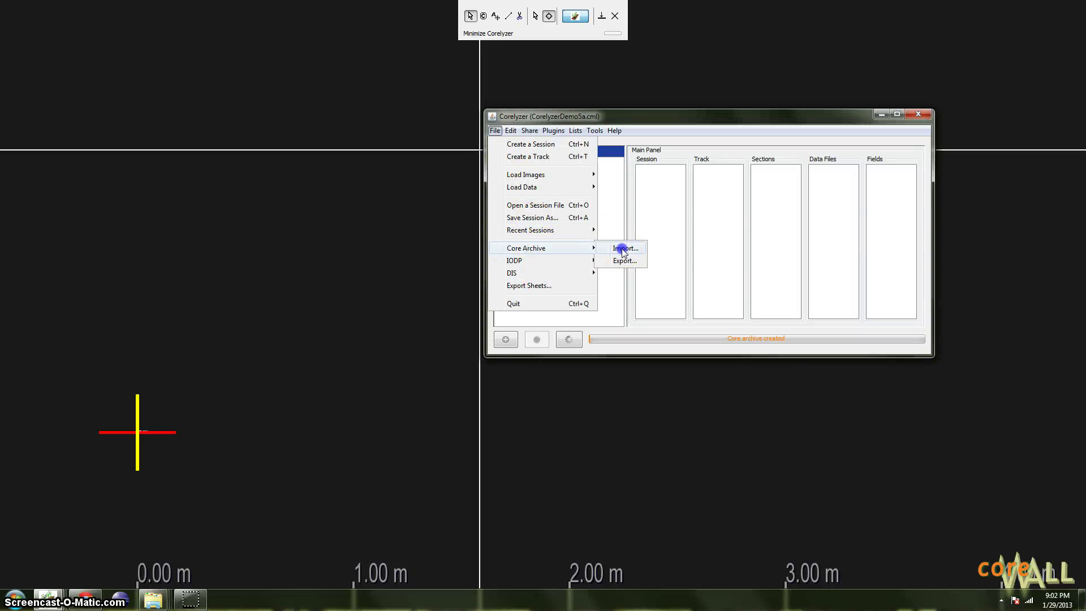
pyautogui.click(621, 248)
pyautogui.click(624, 248)
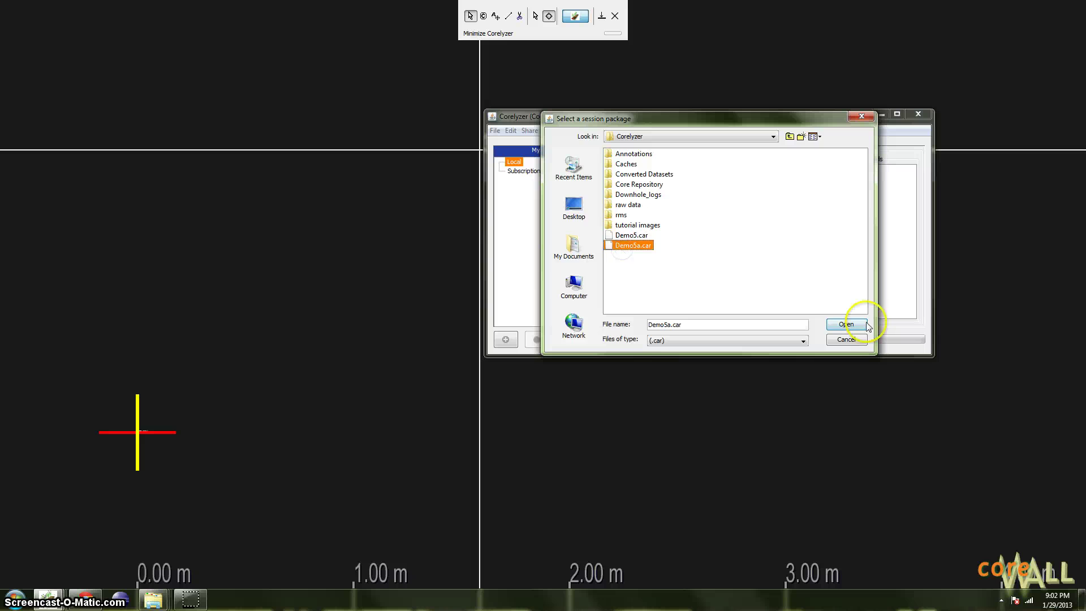
pyautogui.click(845, 325)
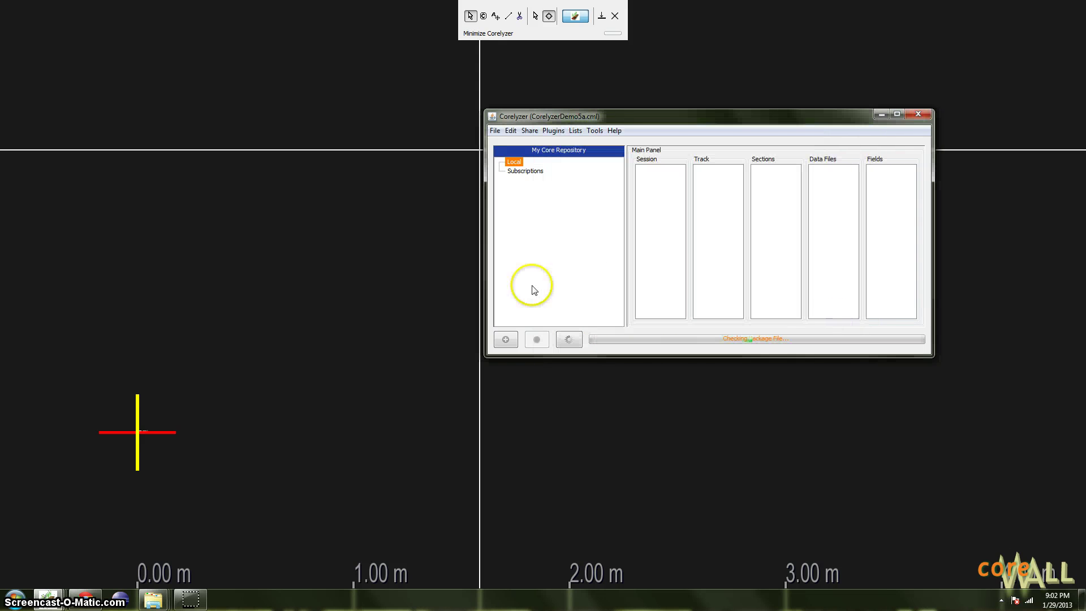
pyautogui.moveTo(657, 113); pyautogui.dragTo(688, 95)
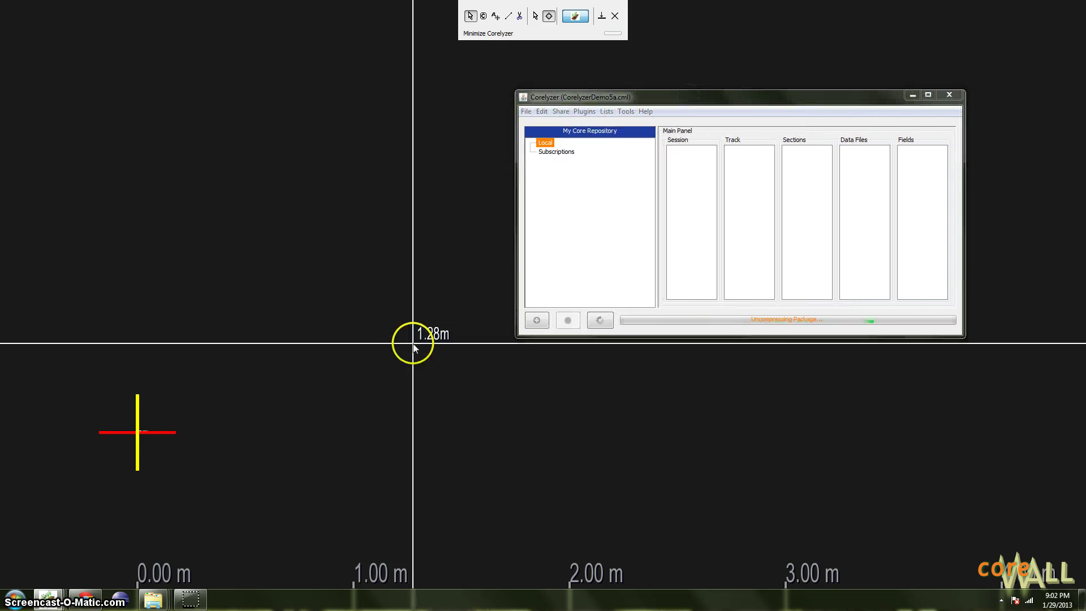
pyautogui.moveTo(365, 306); pyautogui.dragTo(373, 335)
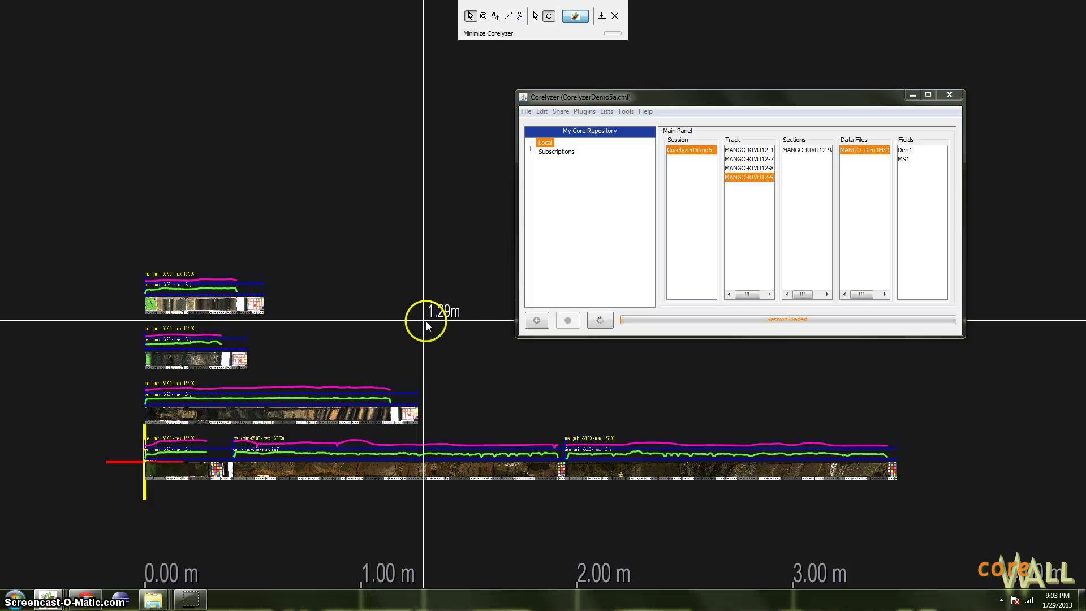
# Examine the imported session by selecting core sections in its upper tracks.
pyautogui.moveTo(426, 315); pyautogui.dragTo(418, 325)
pyautogui.click(224, 321)
pyautogui.click(220, 372)
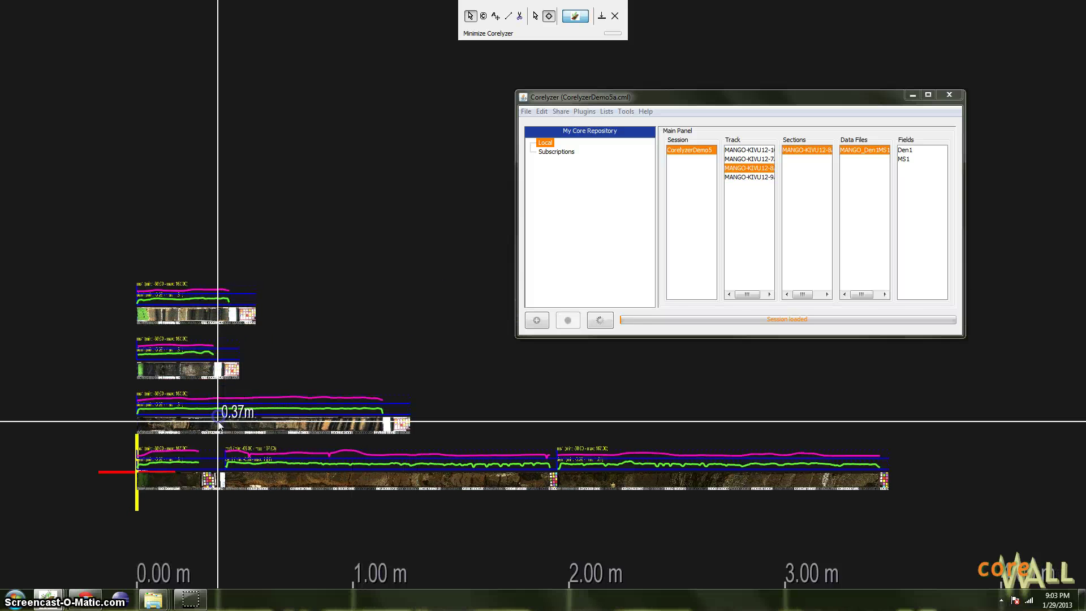
# Examine the imported session's two lower tracks by selecting their core sections, including the middle section of the lowest track.
pyautogui.click(219, 424)
pyautogui.click(189, 479)
pyautogui.click(259, 481)
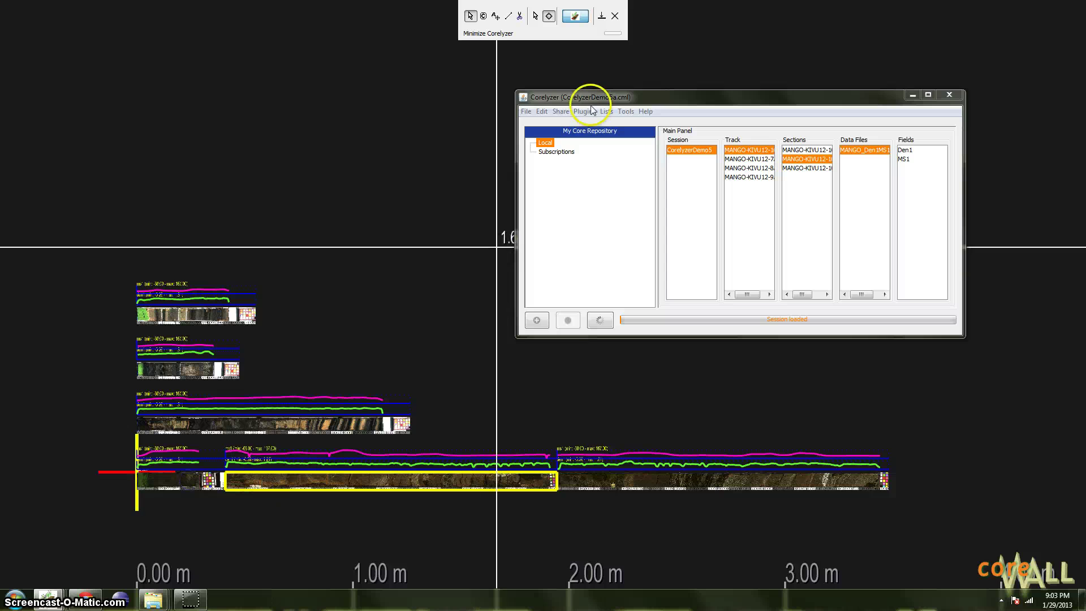
pyautogui.click(526, 111)
pyautogui.moveTo(575, 232)
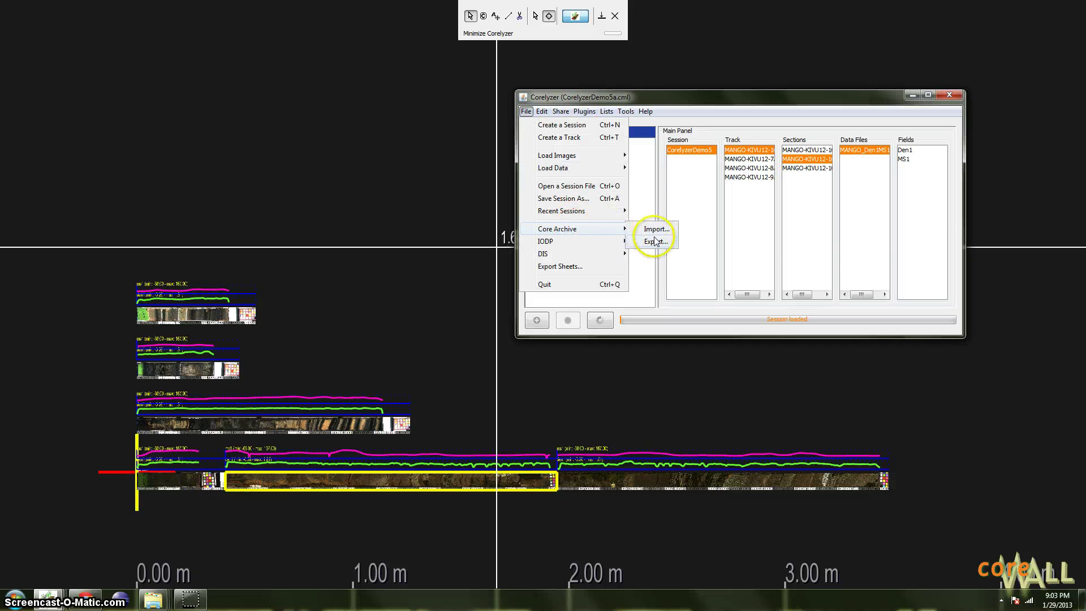
pyautogui.click(494, 213)
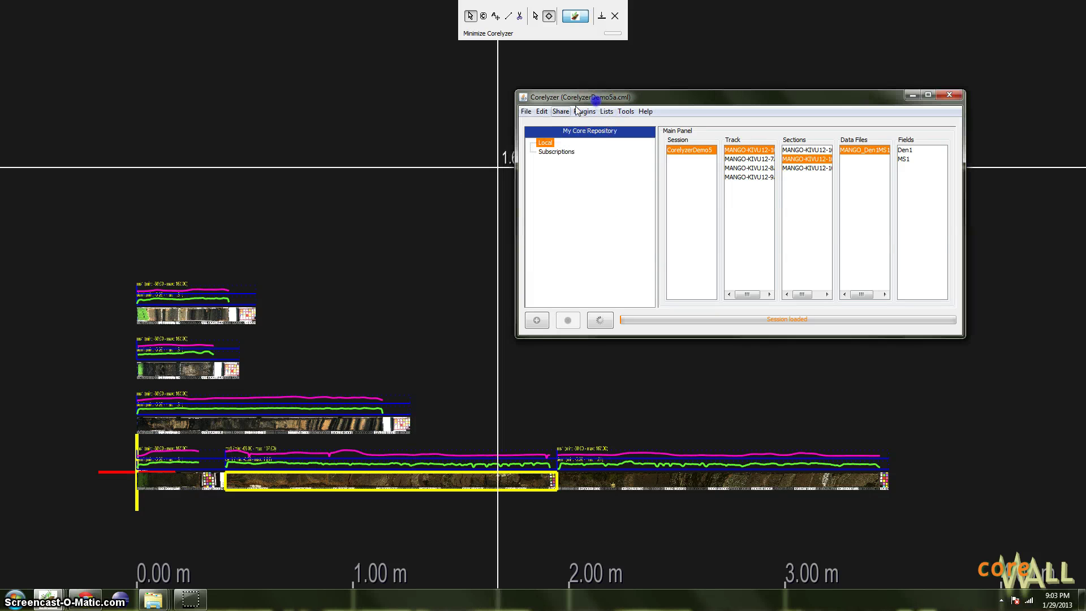
pyautogui.click(526, 113)
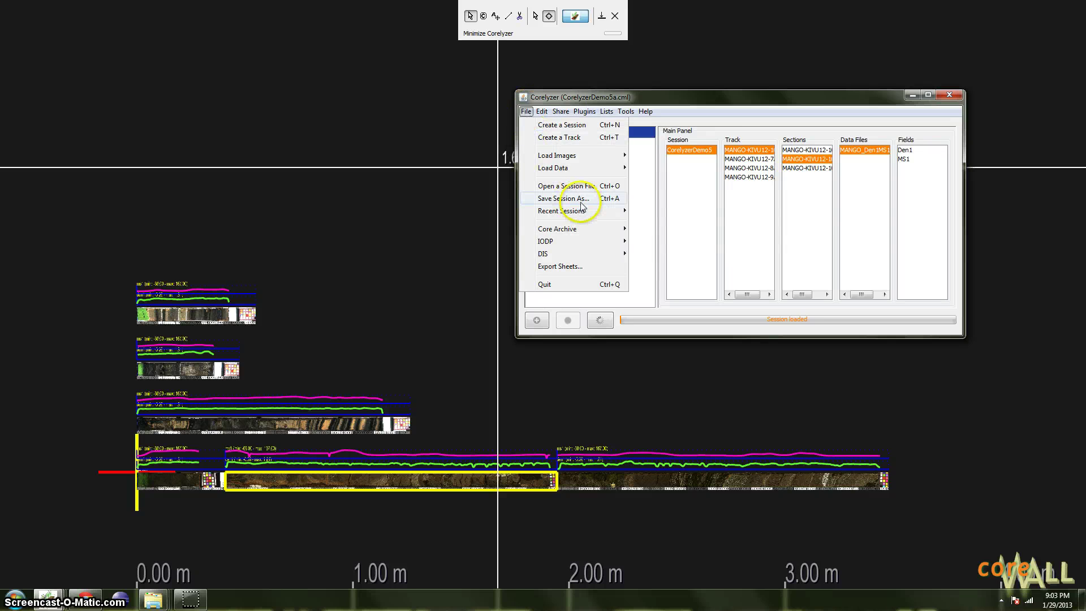
pyautogui.moveTo(622, 111)
pyautogui.click(420, 139)
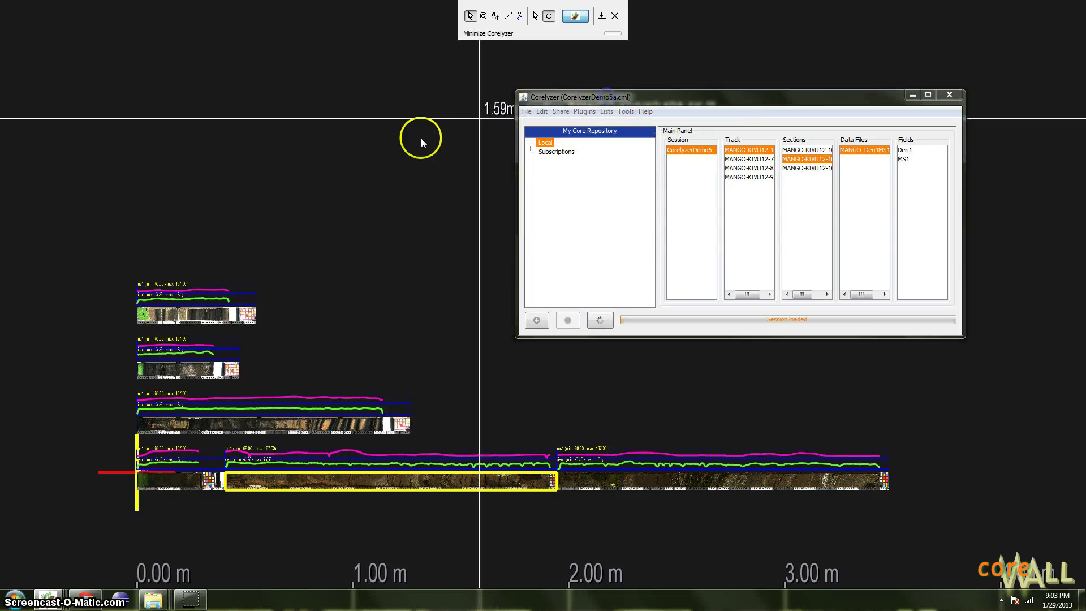
pyautogui.click(432, 147)
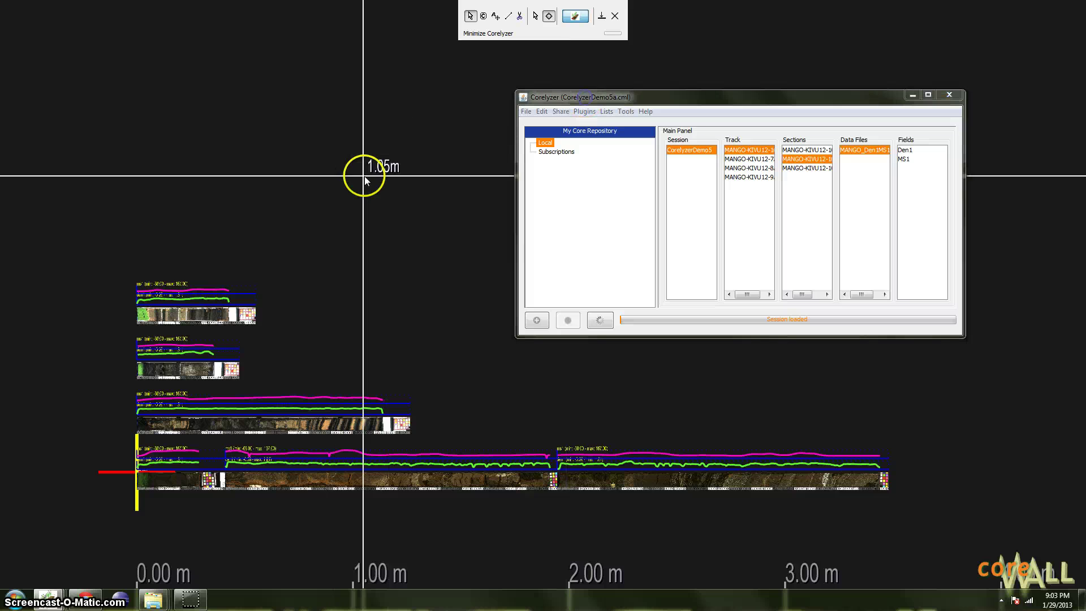